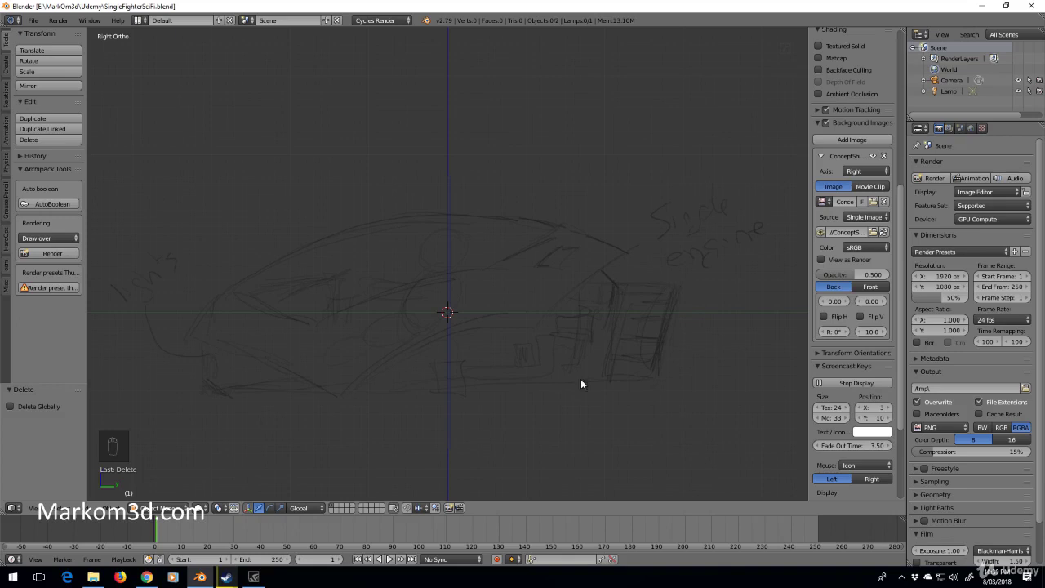
Add a UV sphere mesh at the scene centre, over the side-view concept sketch.
key(shift+a)
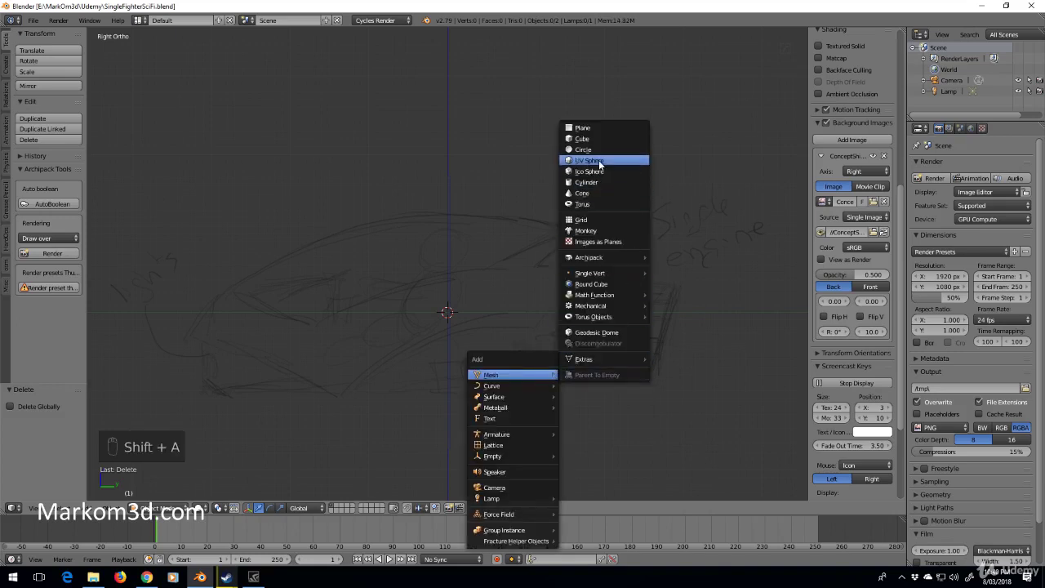
key(shift+a)
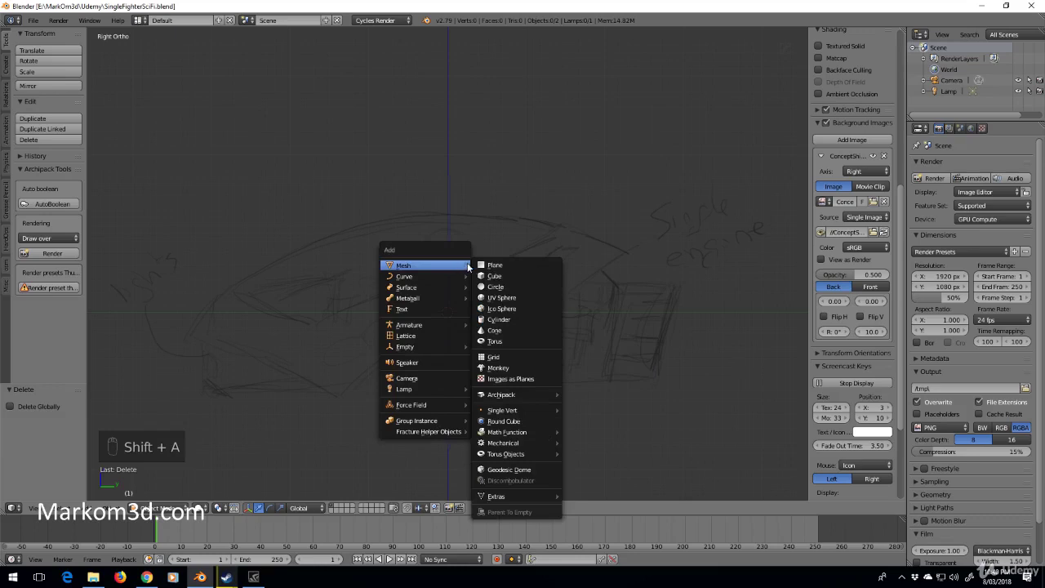
click(502, 297)
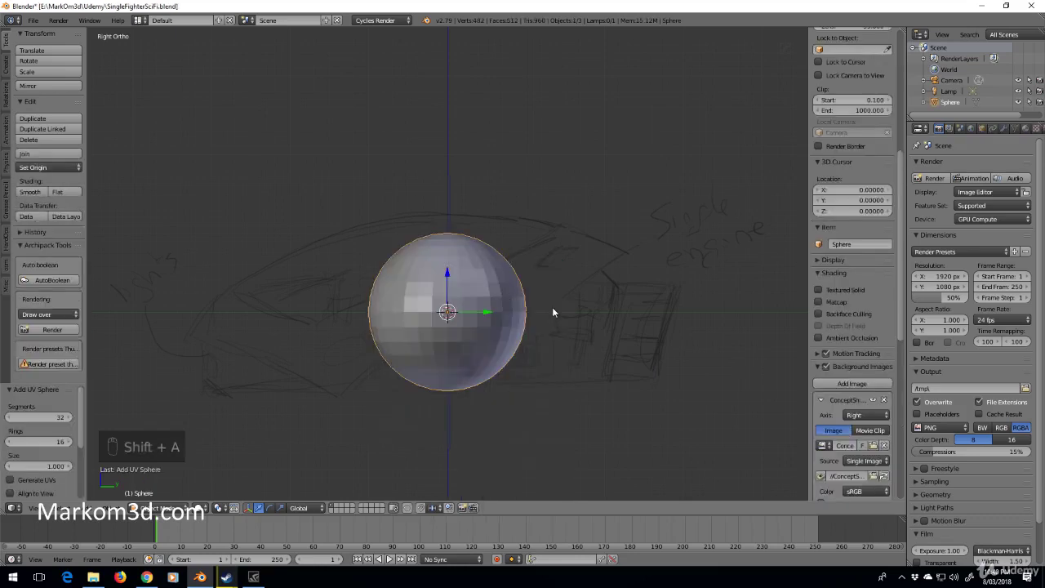
In Edit Mode, rotate the sphere 90 degrees.
key(Tab)
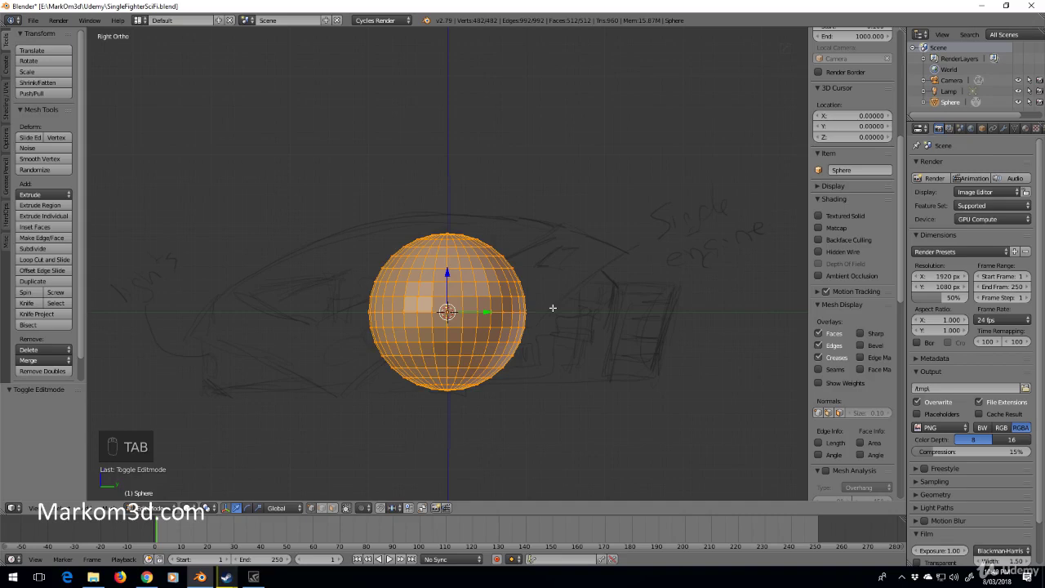
key(r)
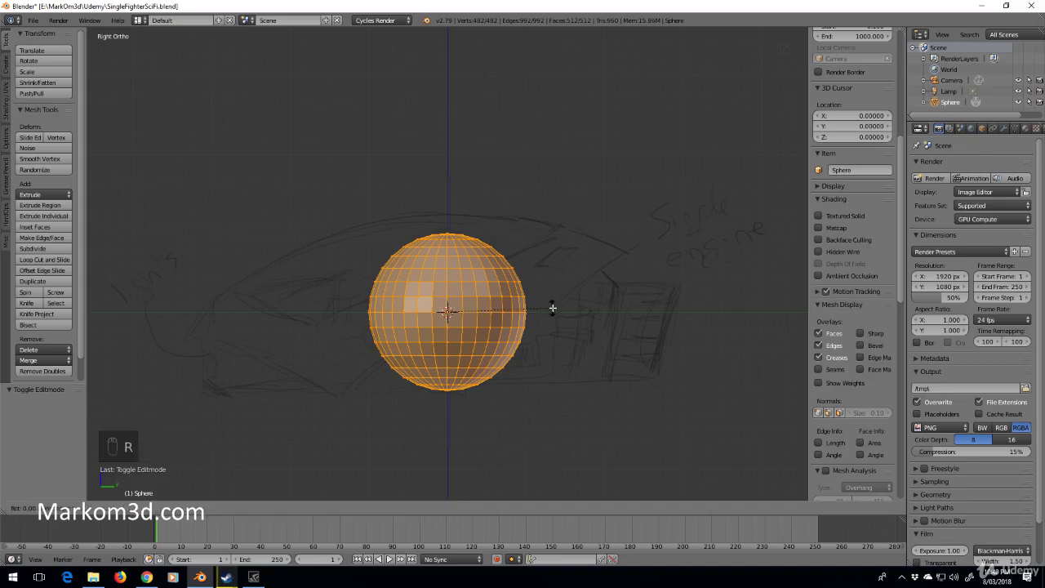
text(90)
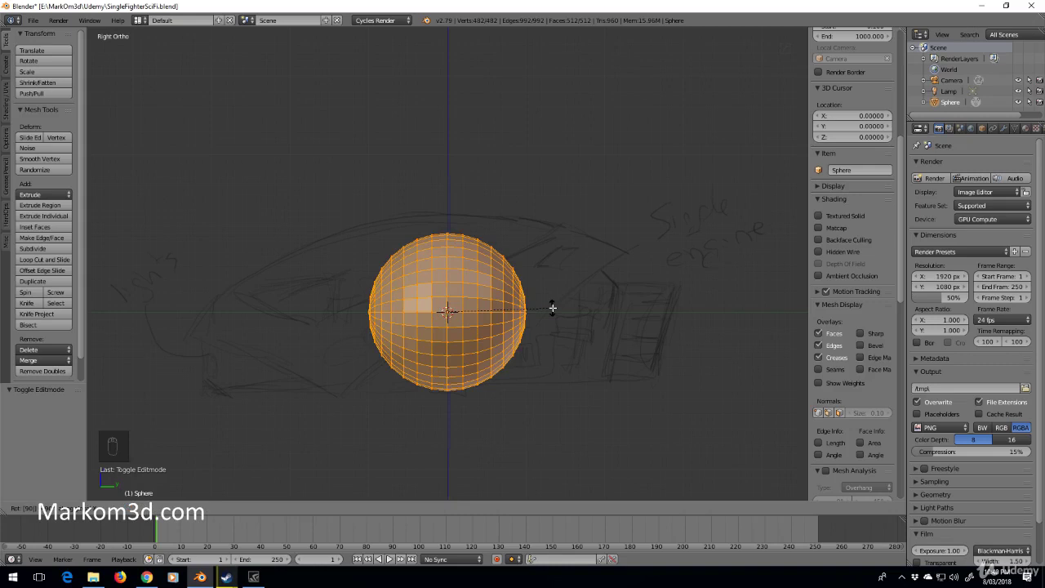
key(Return)
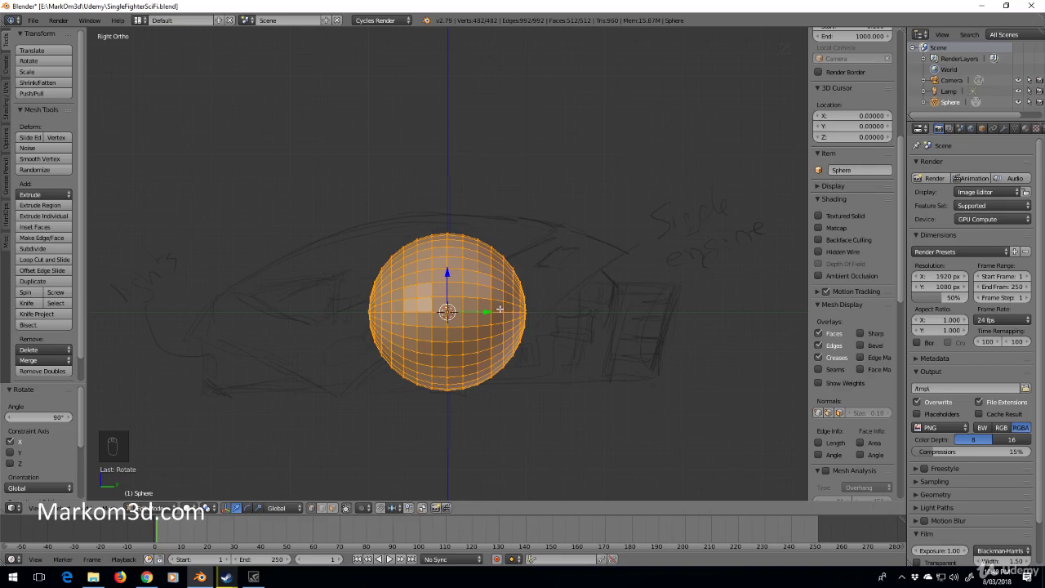
Stretch the sphere along Y into an ellipsoid, then enlarge it uniformly.
key(s)
key(y)
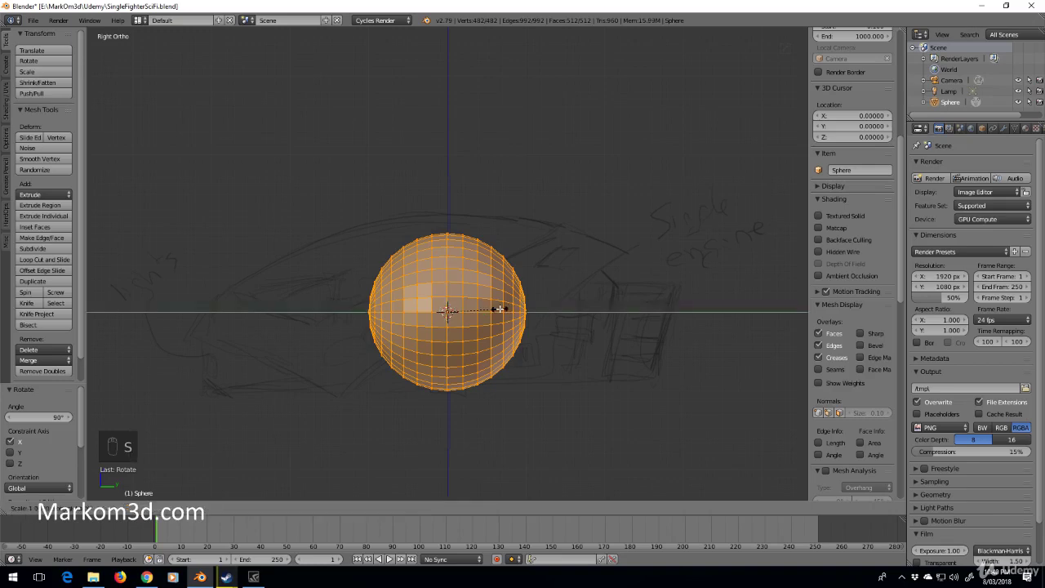
click(565, 309)
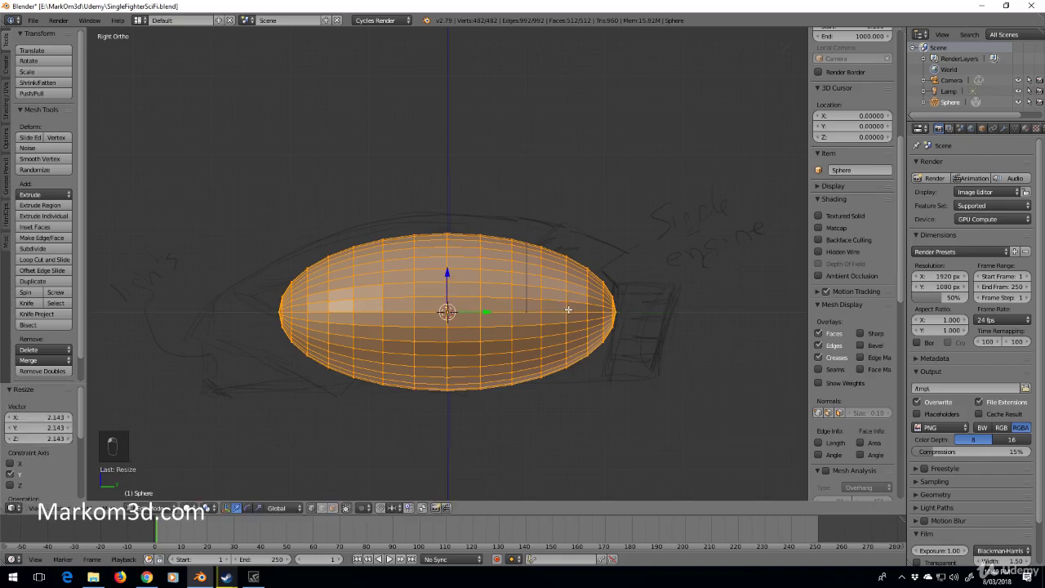
key(s)
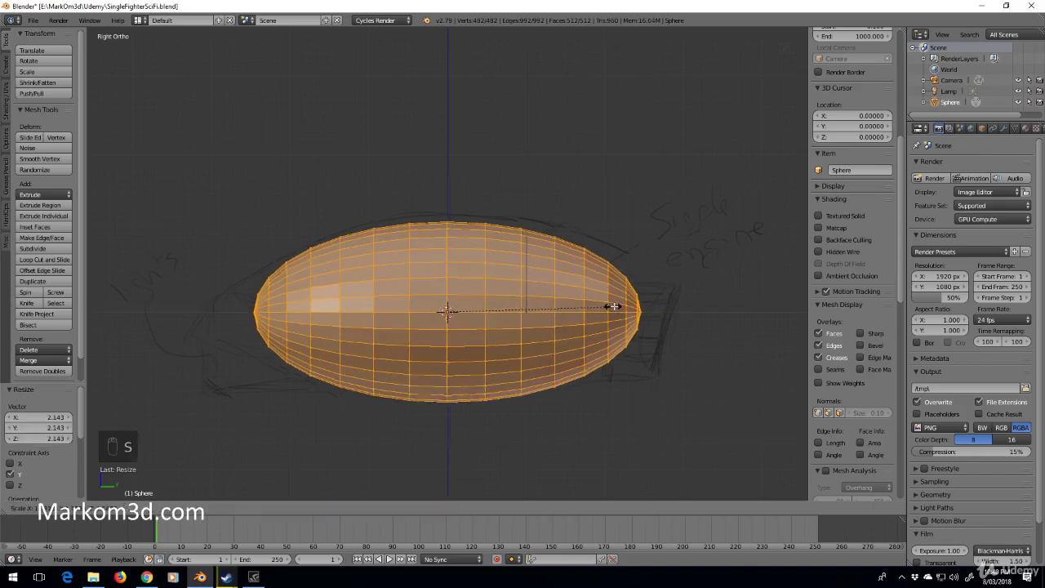
click(624, 304)
In wireframe view, raise the background sketch opacity from 0.5 to 1.0.
key(z)
shift+middle_drag(556, 303, 600, 288)
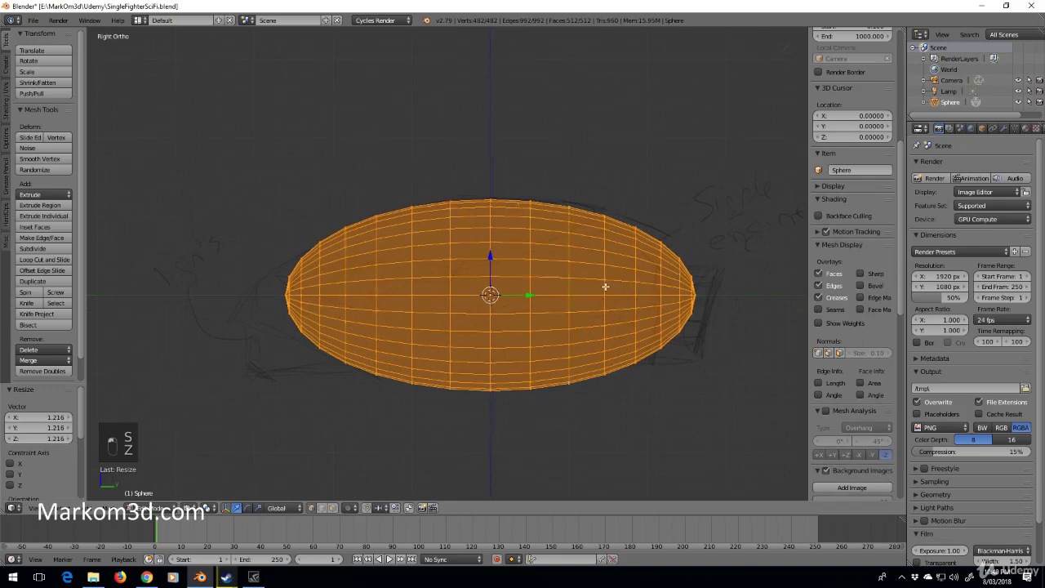
scroll(876, 405, down, 5)
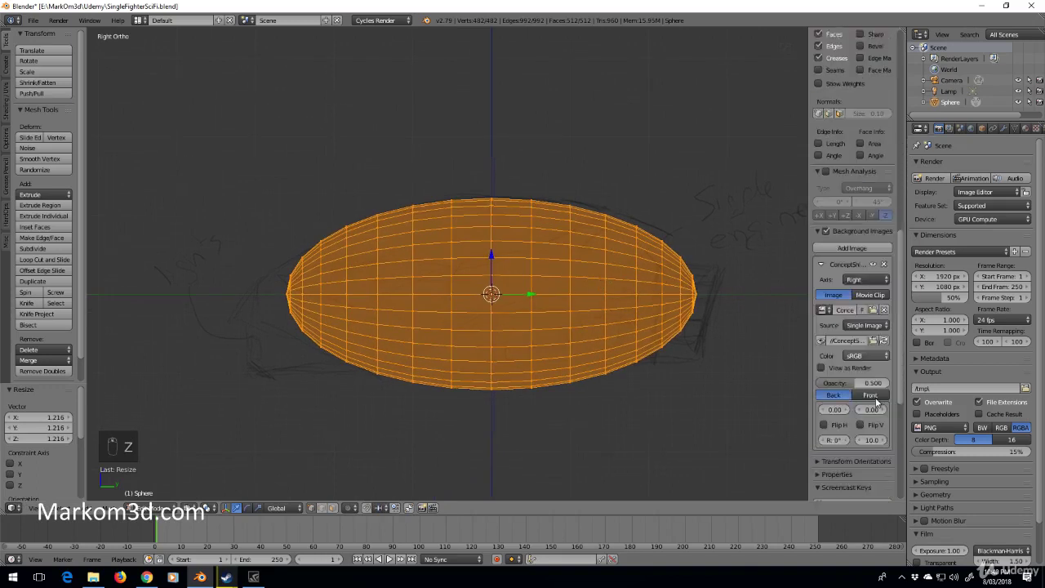
scroll(876, 405, down, 5)
scroll(876, 405, down, 1)
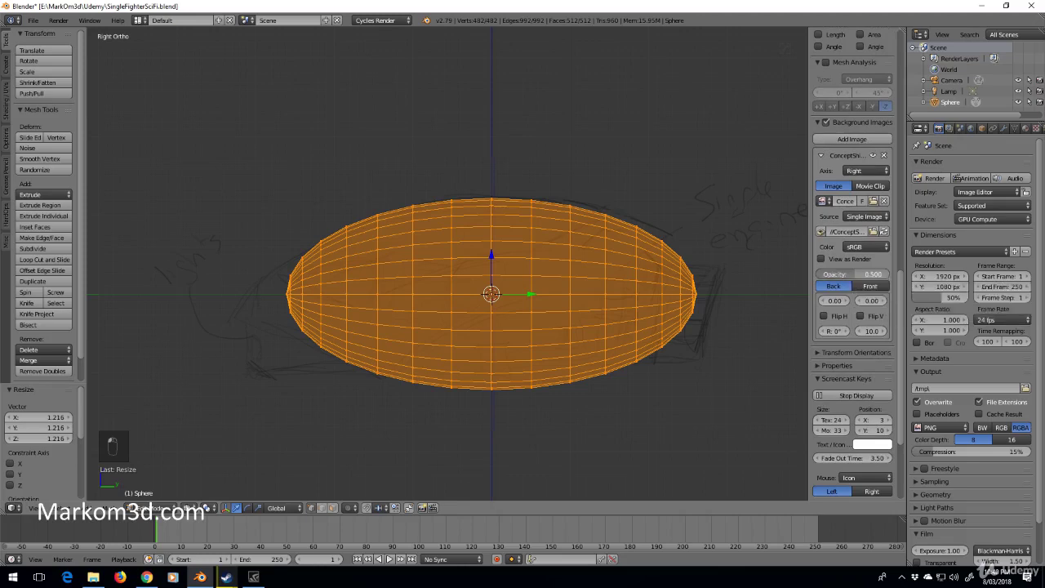
drag(854, 274, 894, 274)
scroll(558, 288, up, 2)
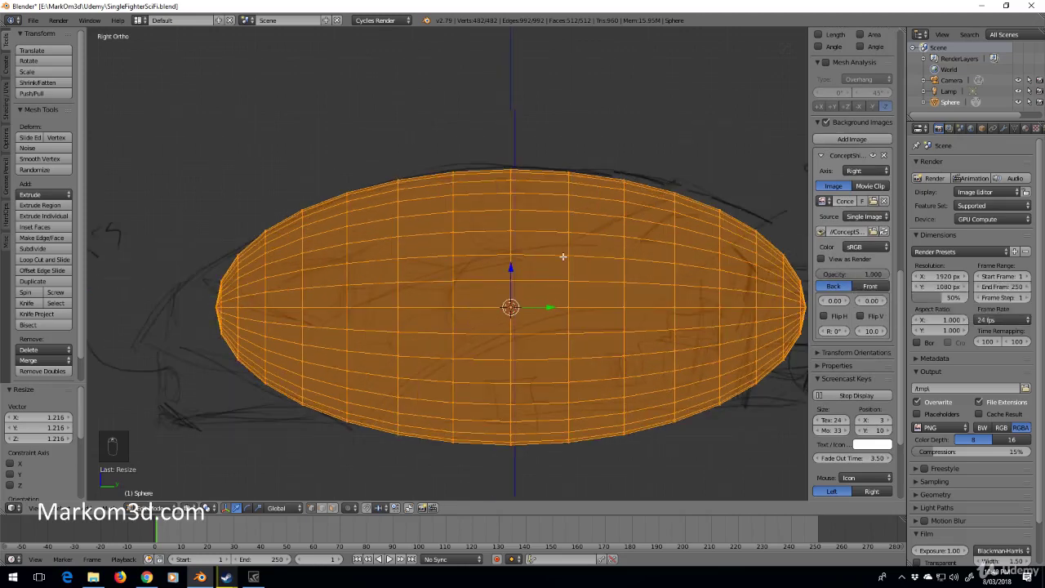
shift+middle_drag(558, 254, 570, 225)
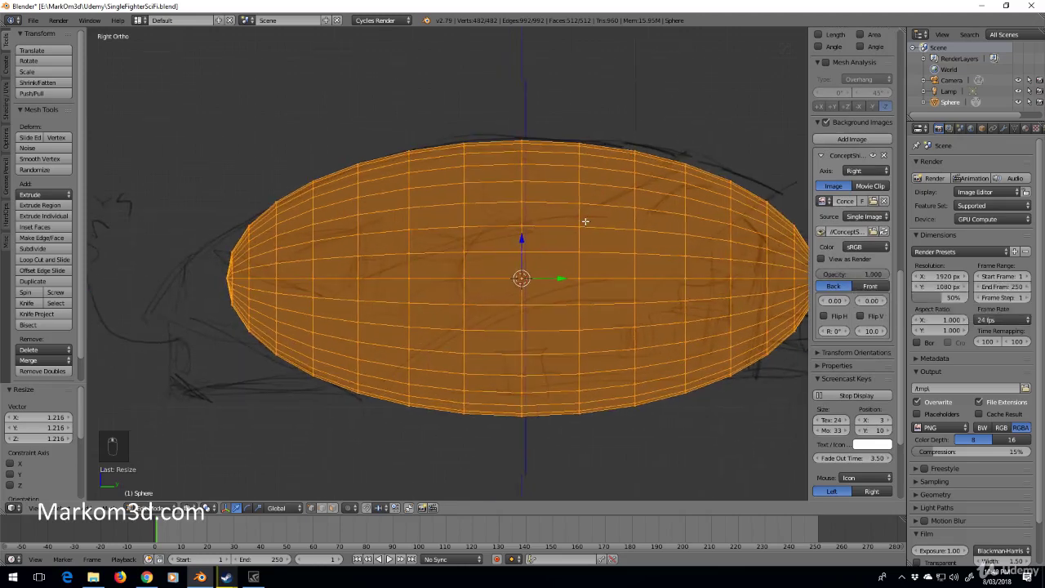
scroll(589, 229, down, 2)
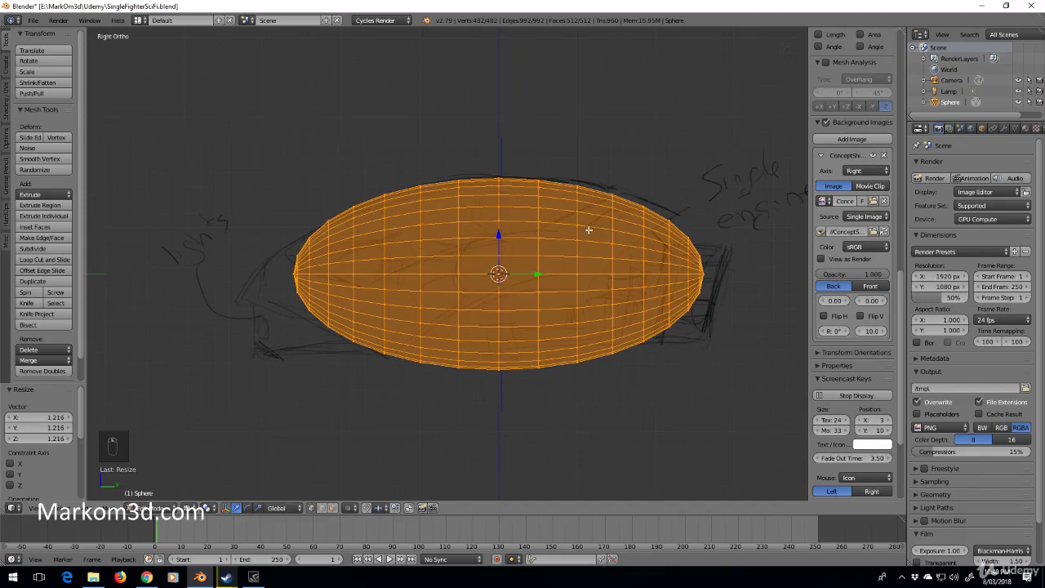
Move and enlarge the ellipsoid so it drops roughly onto the sketched hull outline.
key(g)
click(579, 242)
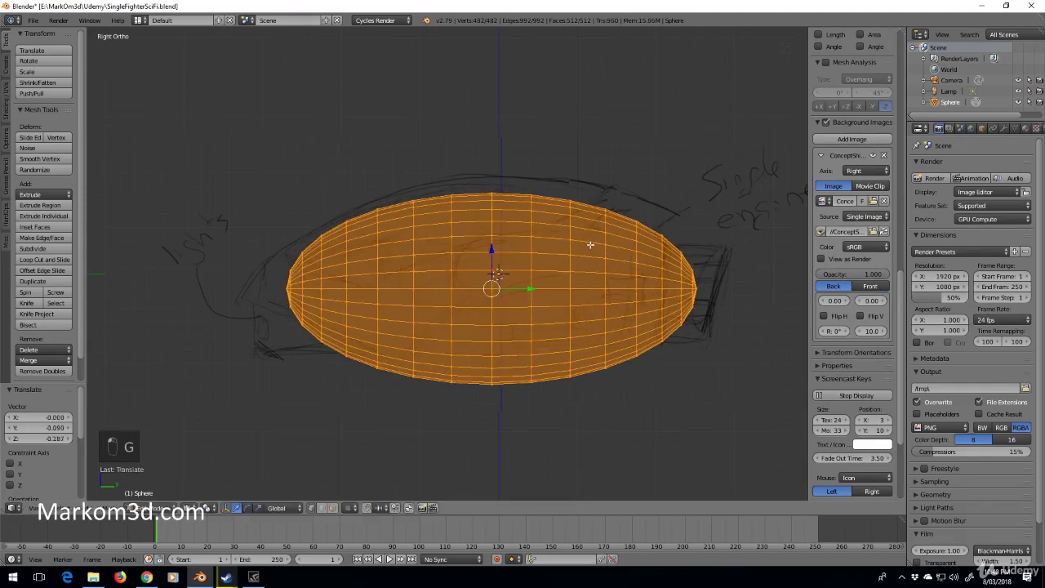
key(s)
click(624, 237)
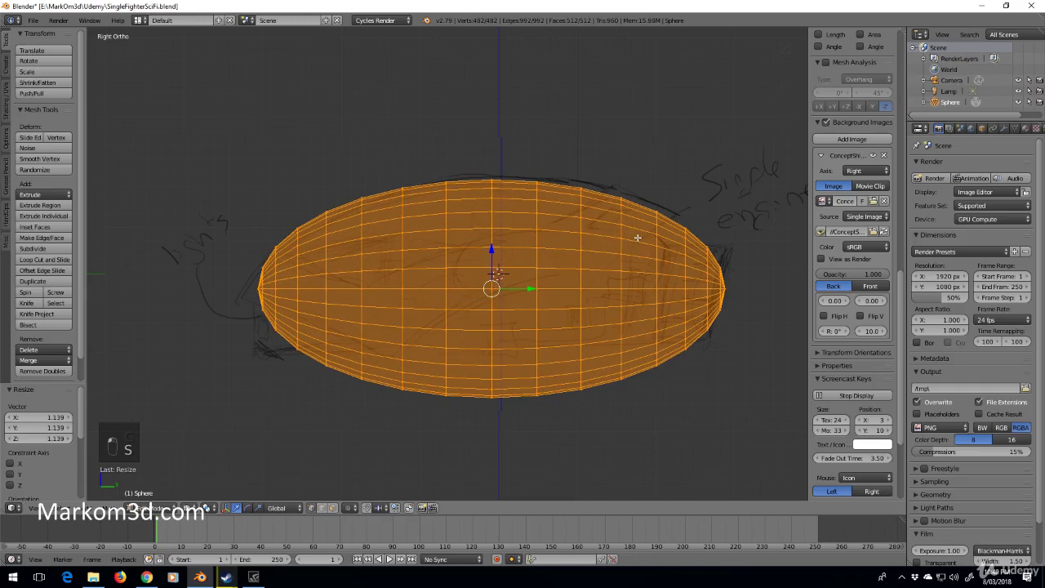
key(g)
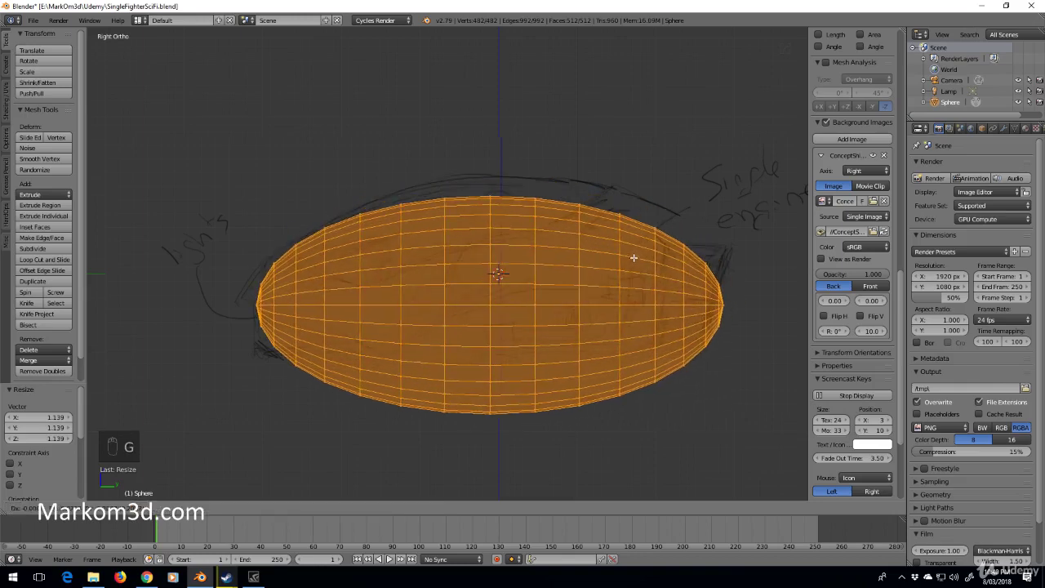
click(649, 252)
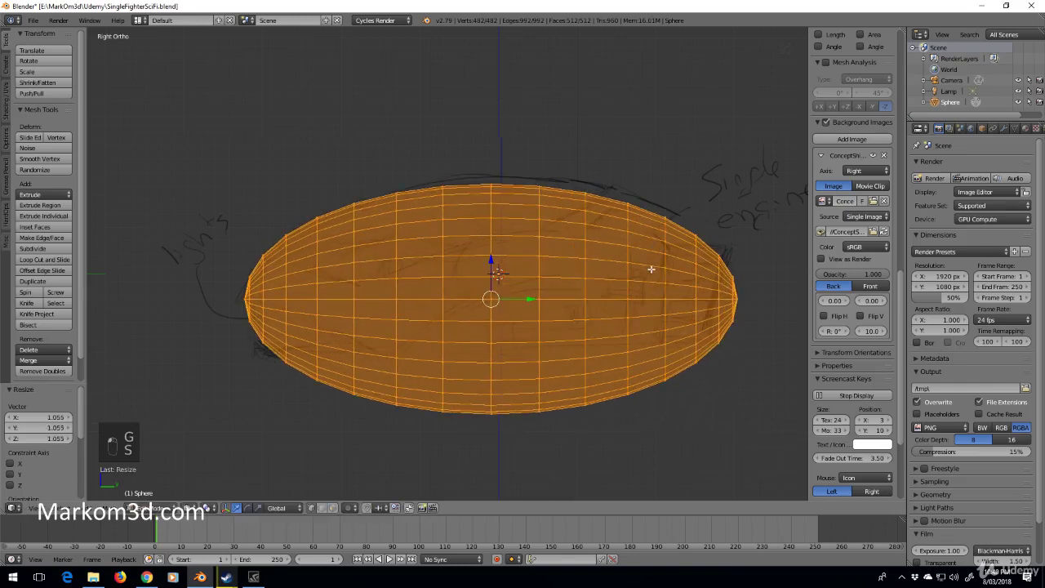
key(s)
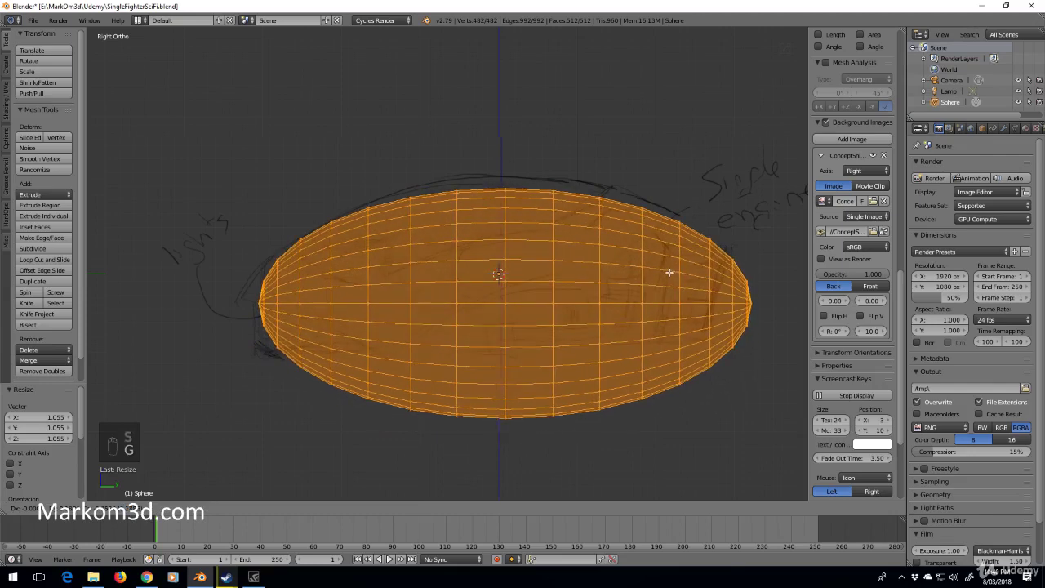
click(668, 263)
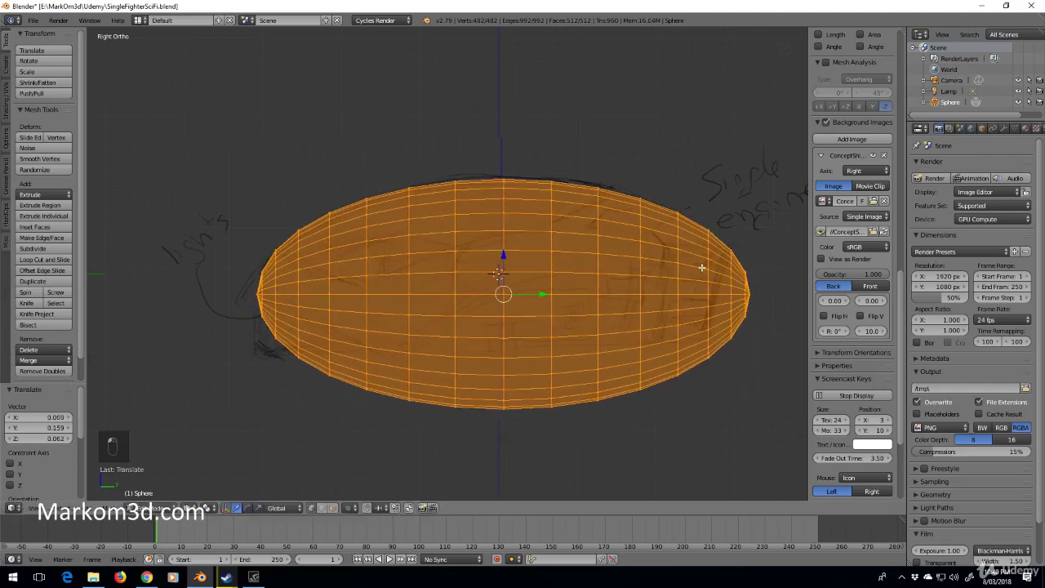
Tilt the ellipsoid about -2.5° and scale it to 1.031, checking against the sketch.
key(r)
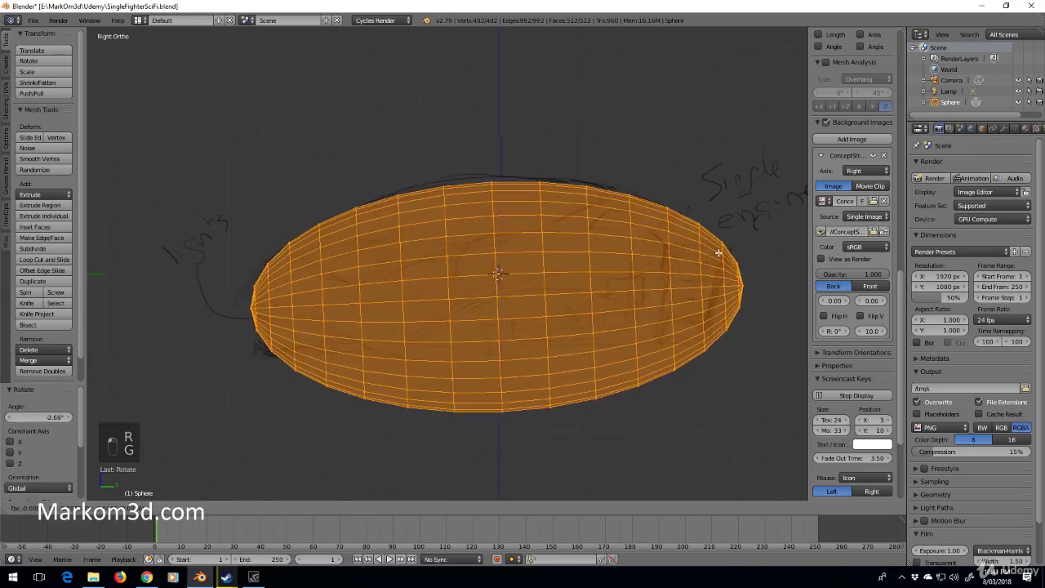
key(g)
click(729, 238)
key(r)
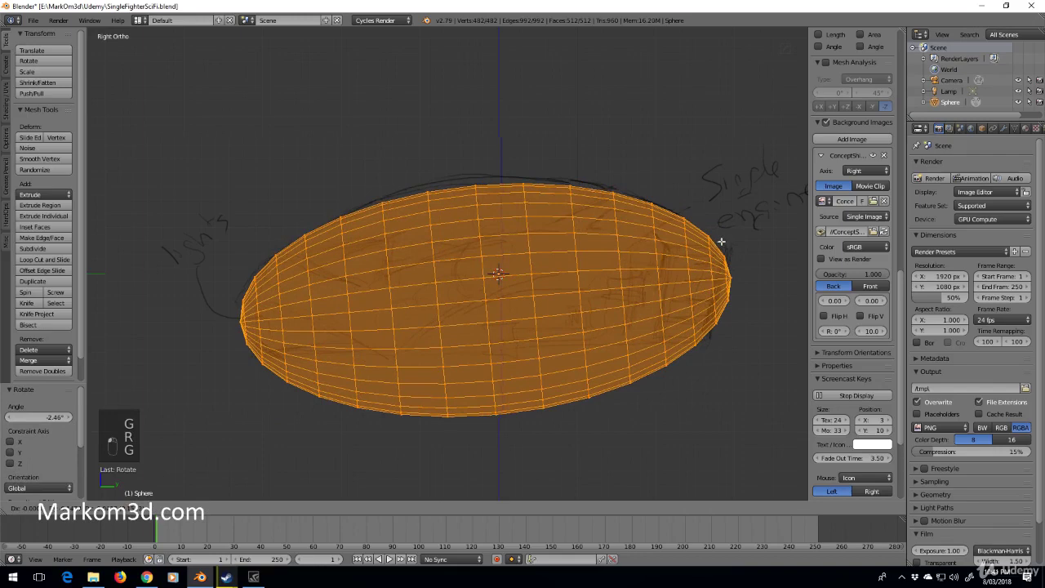
click(721, 242)
key(s)
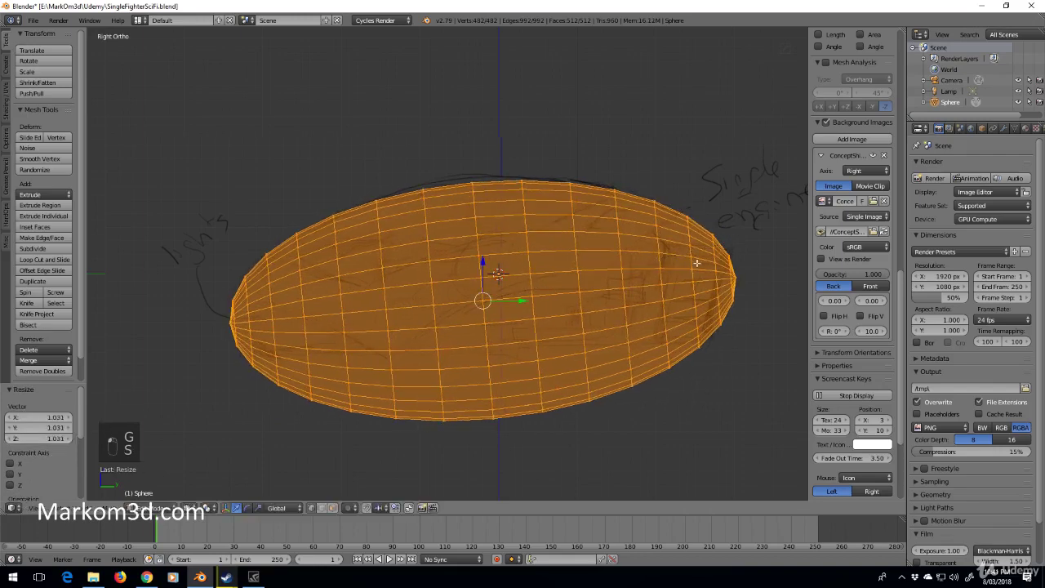
click(726, 236)
key(z)
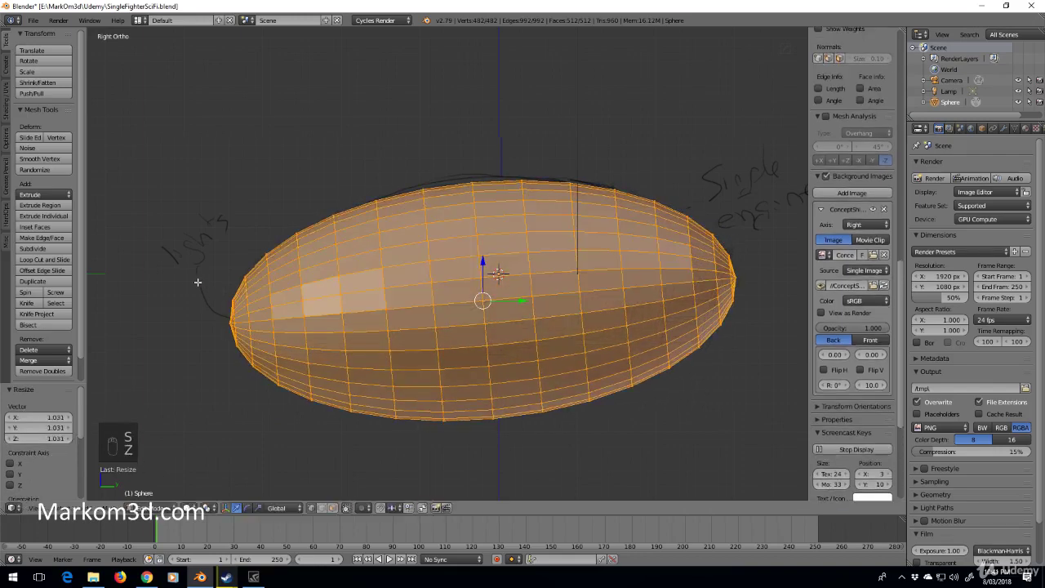
key(z)
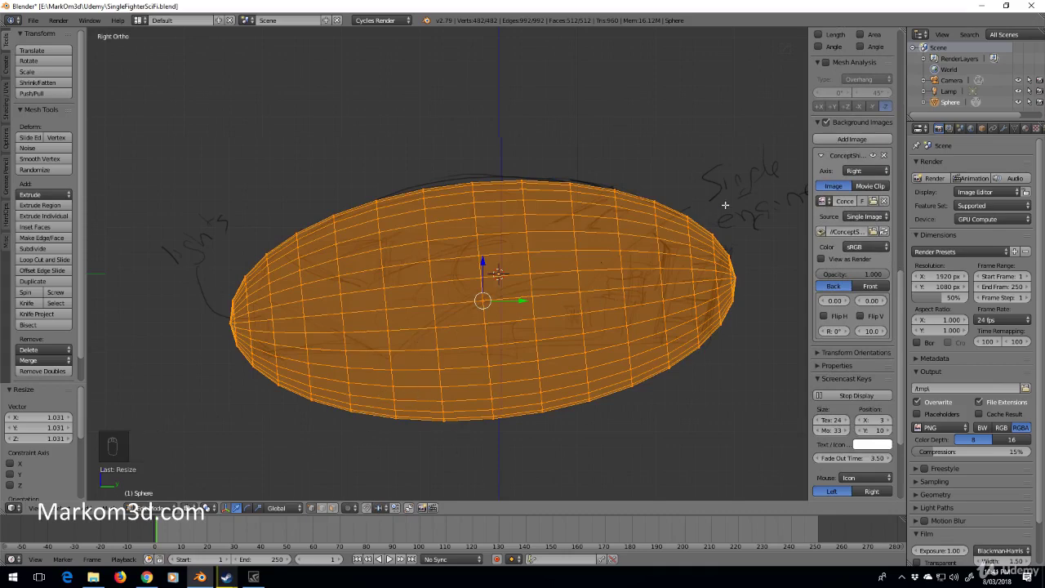
Orbit to check the hull, return to the Right Ortho view, and go back to Object Mode.
scroll(359, 373, down, 3)
middle_drag(359, 373, 492, 373)
scroll(553, 347, down, 2)
key(z)
middle_drag(552, 347, 458, 347)
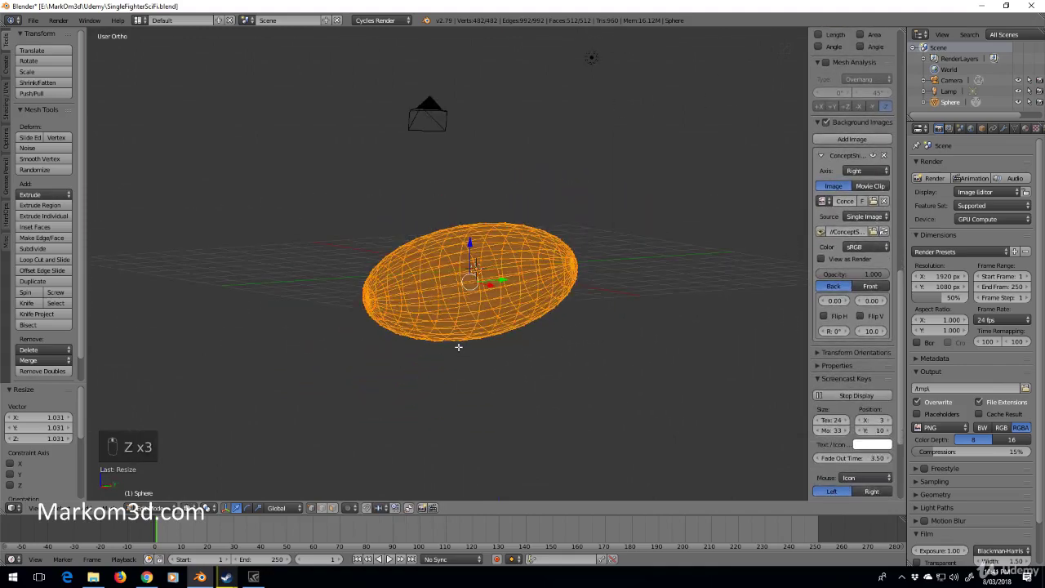
key(KP_3)
scroll(458, 347, up, 5)
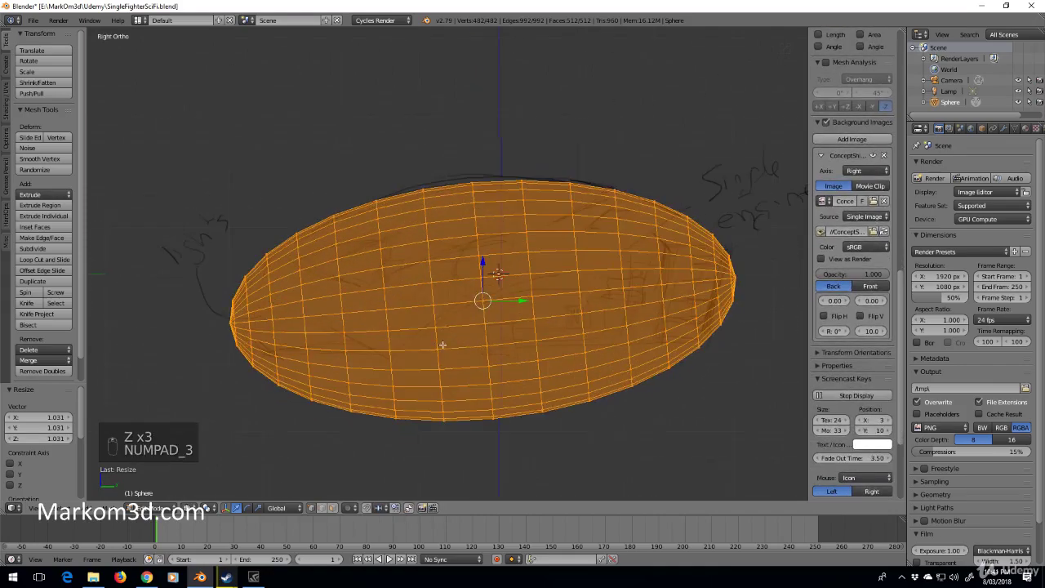
scroll(450, 340, down, 1)
key(Tab)
scroll(444, 371, down, 2)
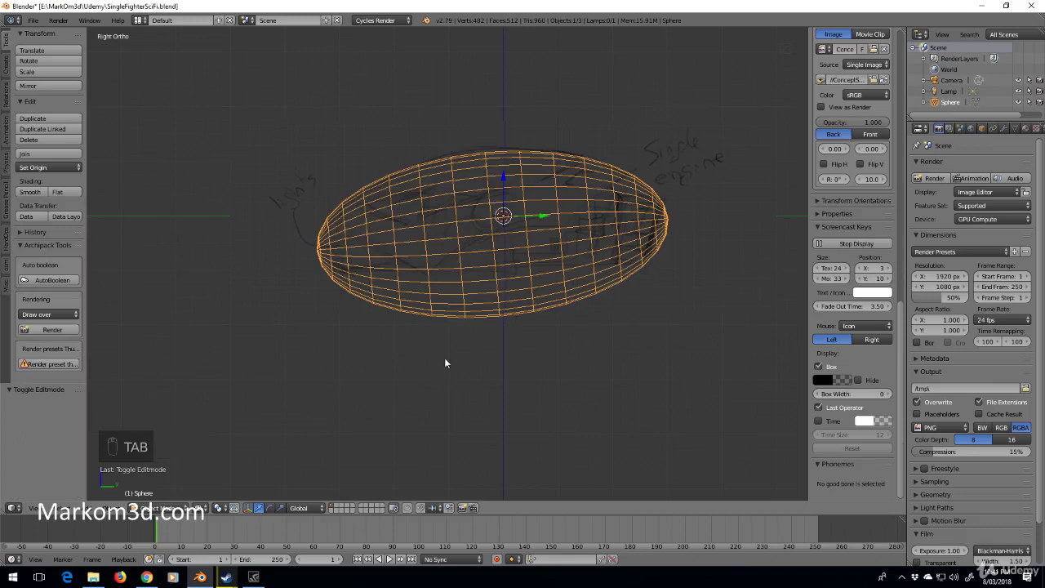
Add a cylinder and rotate it 90° about Y.
key(shift+a)
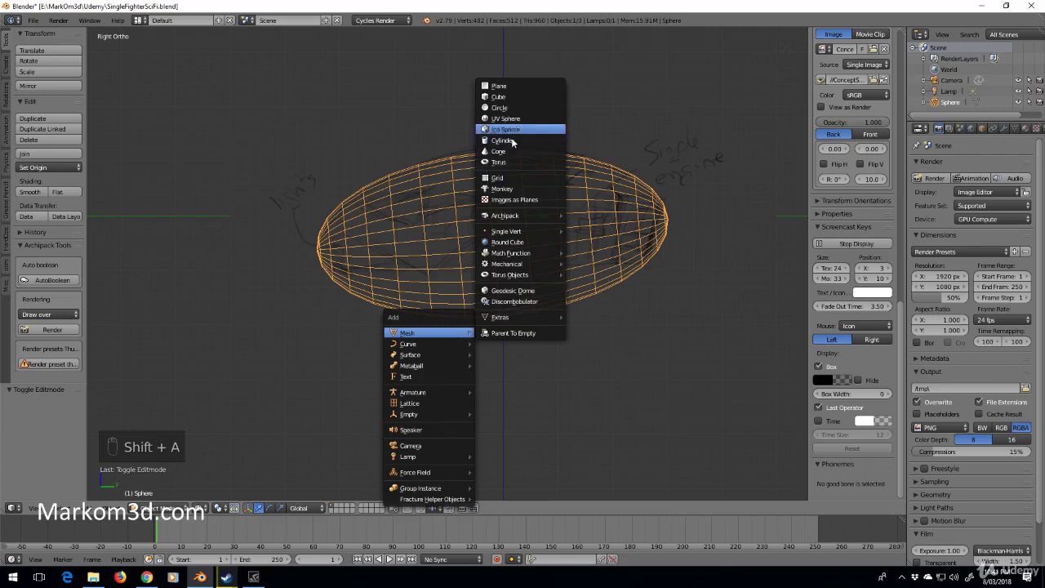
click(520, 142)
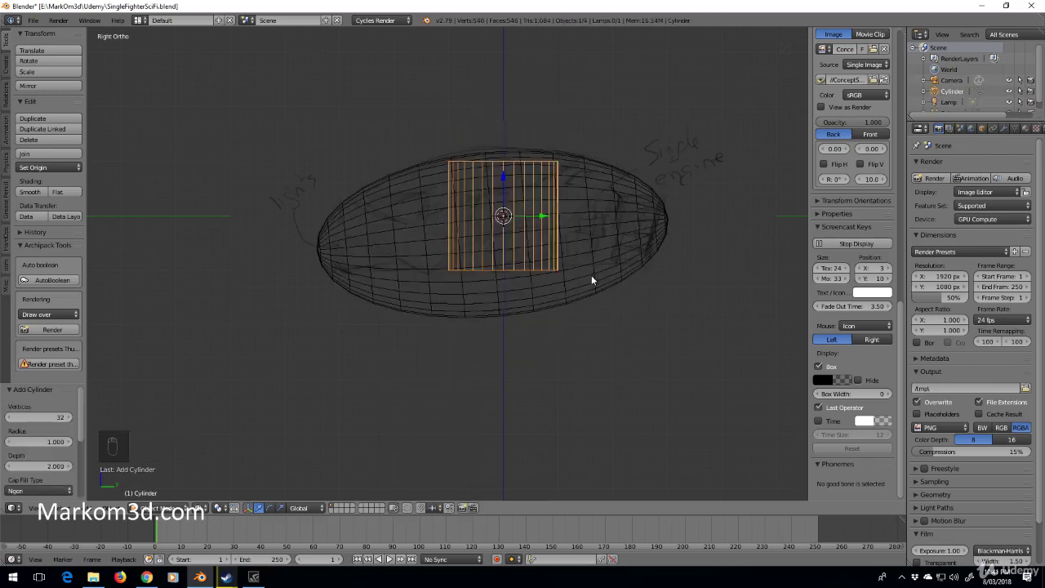
key(r)
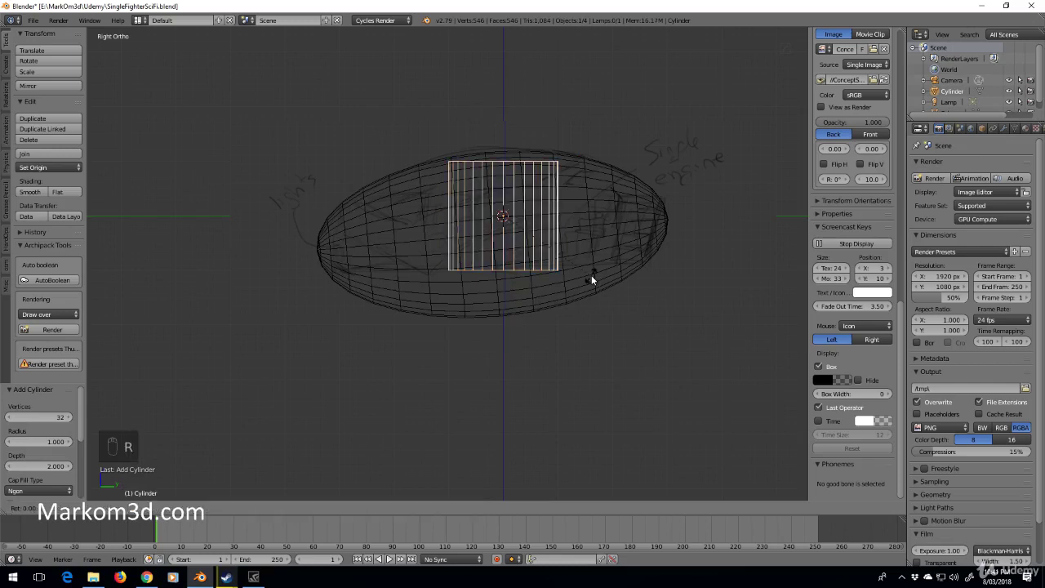
text(y)
text(90)
key(Return)
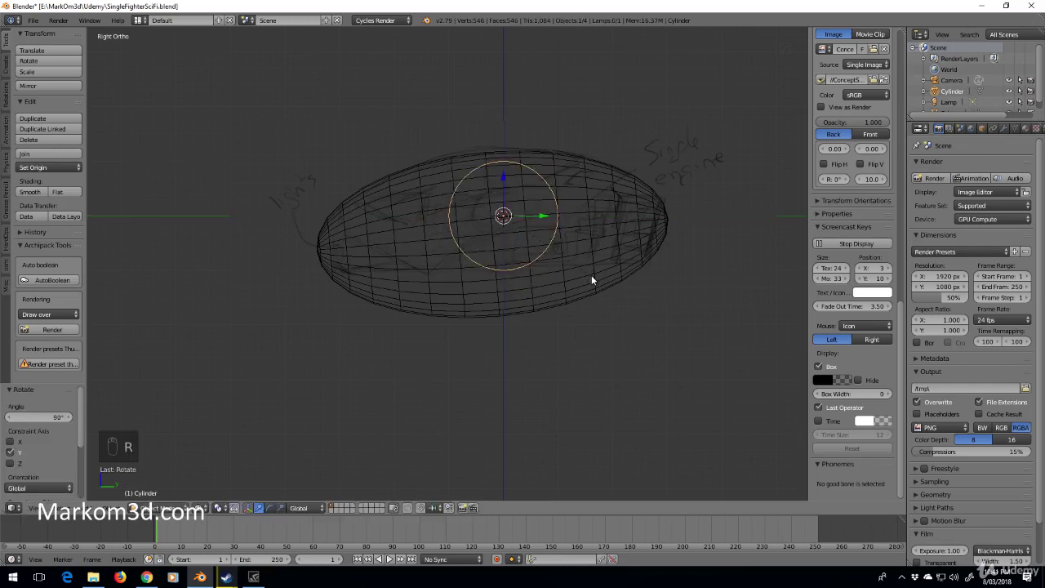
Move the cylinder to the hull's lower left, scale it about 1.5x, and flatten it into an ellipse.
key(g)
click(433, 369)
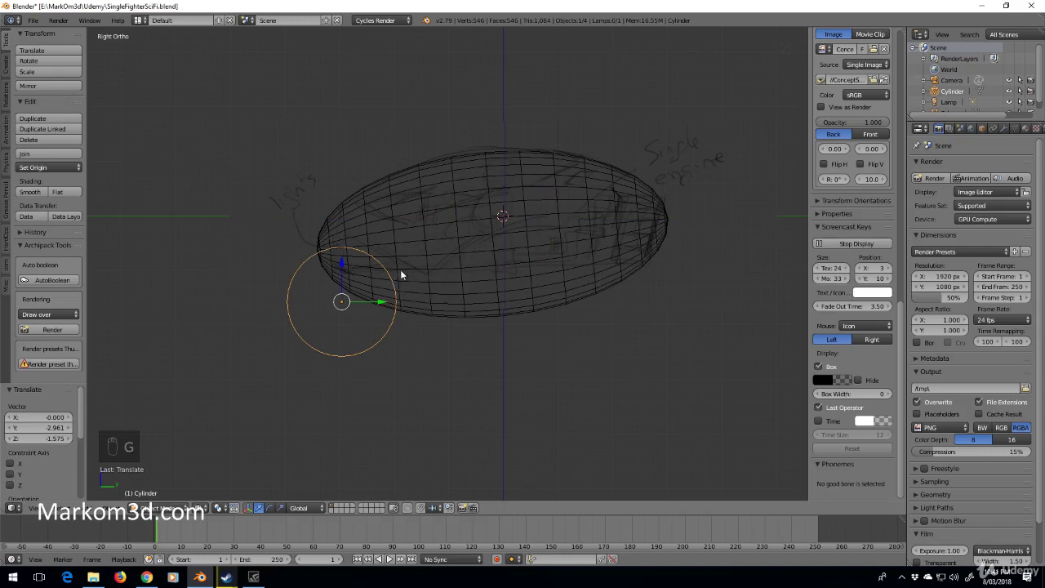
key(s)
click(441, 289)
key(s)
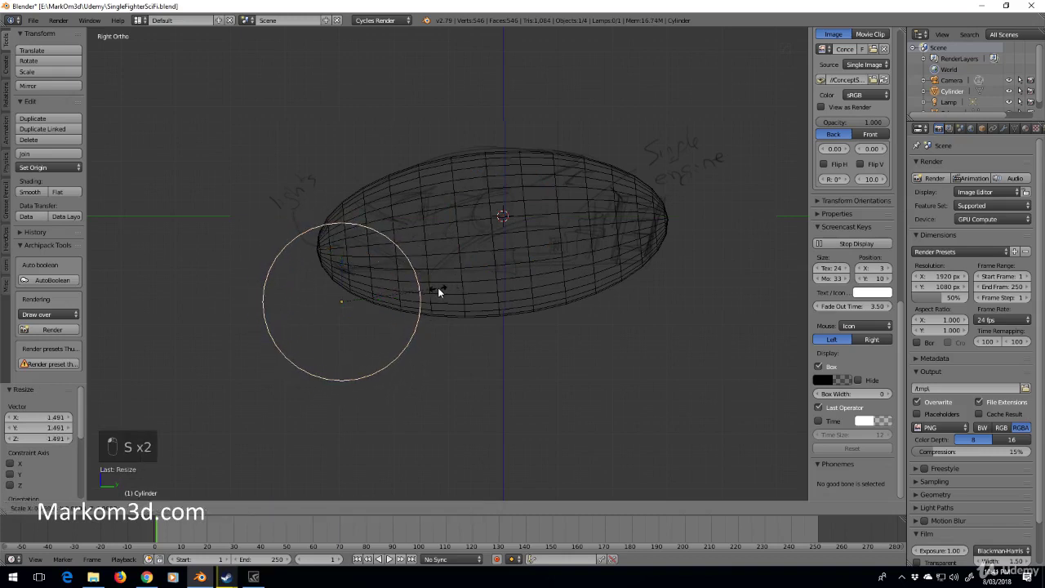
key(y)
click(518, 295)
Tilt the flattened cylinder about 6° so it overlaps the hull's lower front.
key(h)
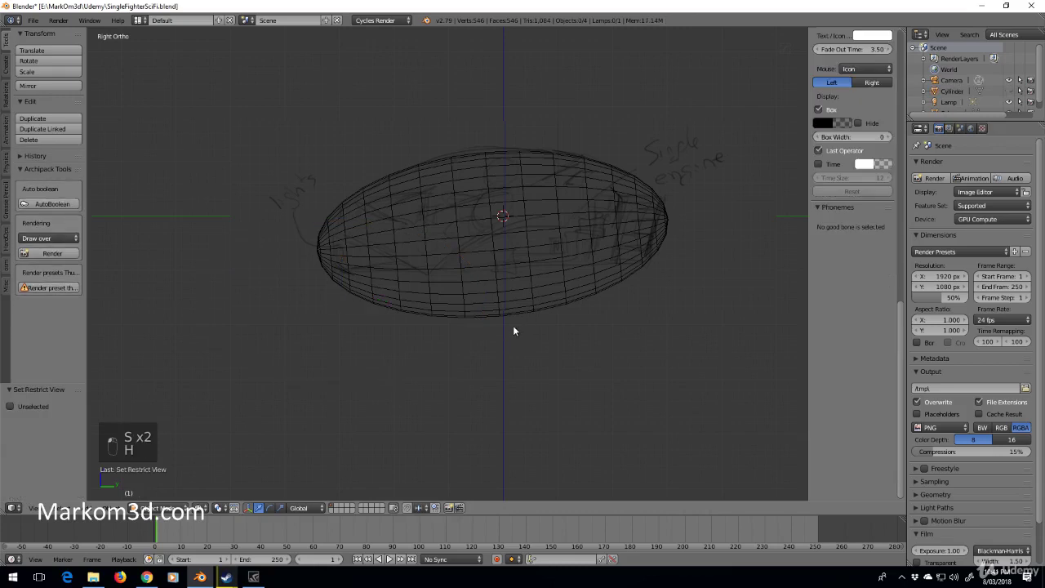
key(alt+h)
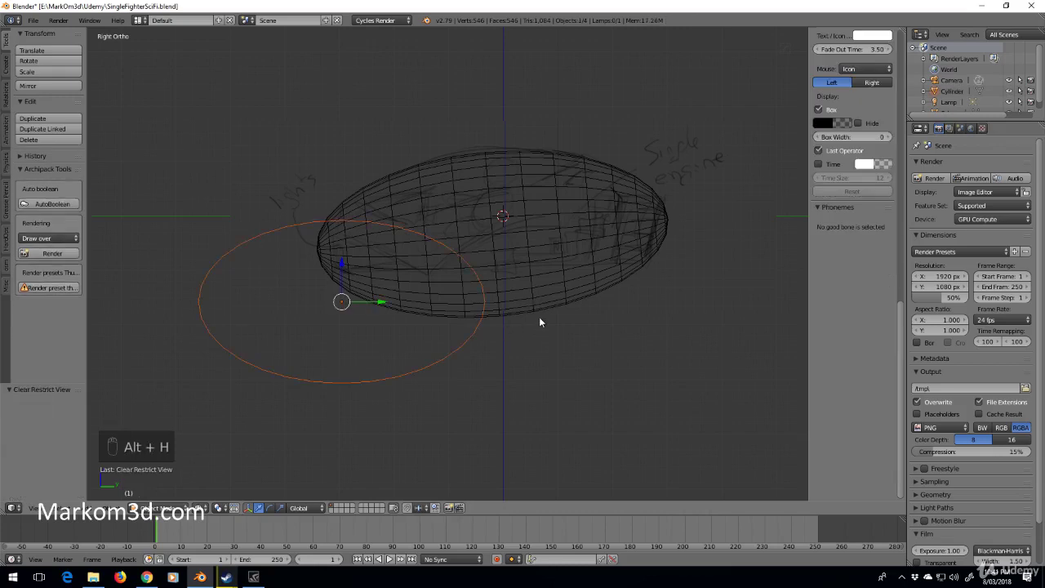
key(r)
click(544, 324)
key(g)
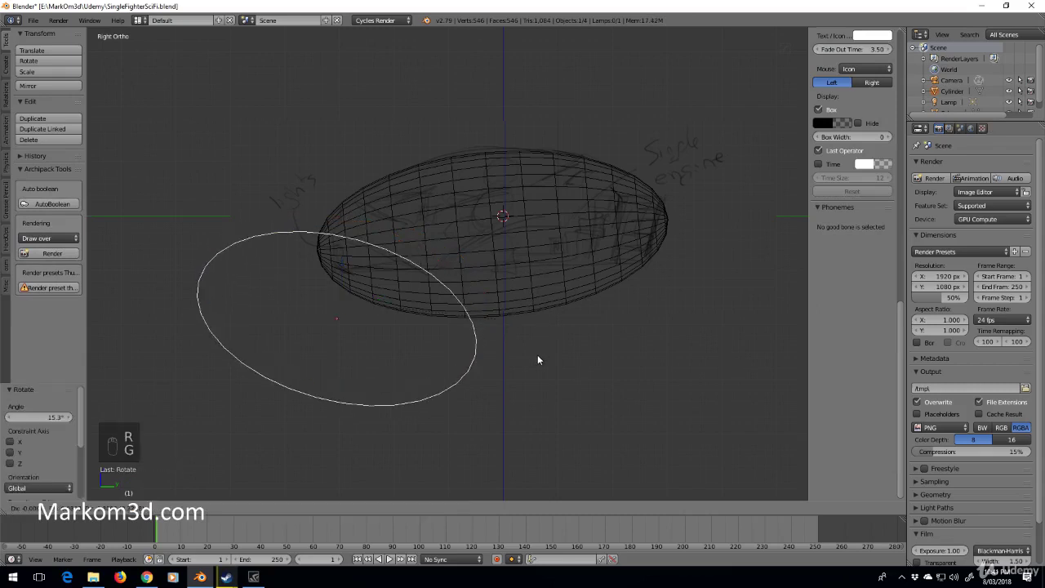
key(r)
click(539, 372)
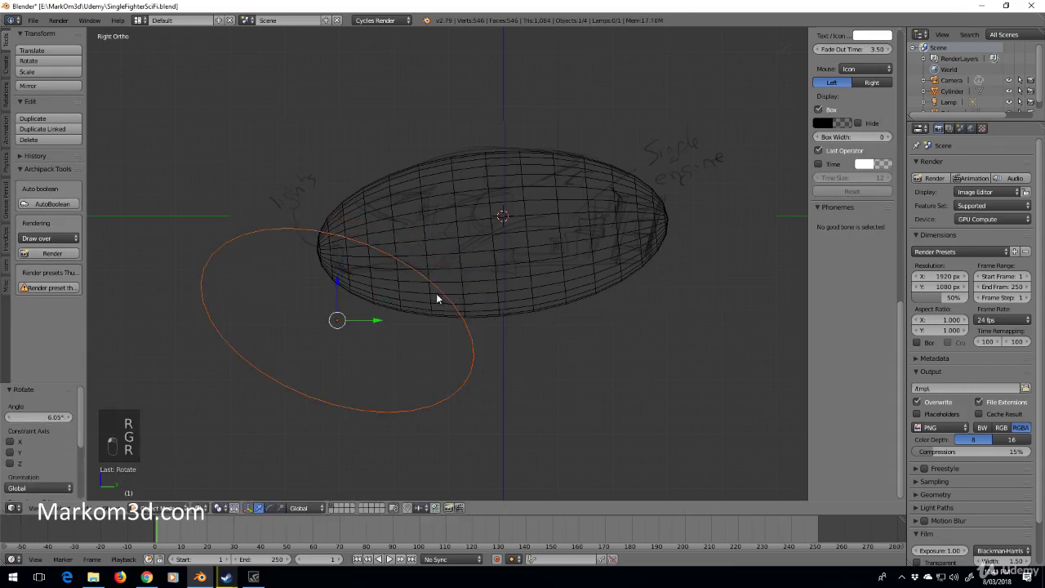
Give the hull a Boolean modifier set to Difference with Cylinder as the cutter.
right_click(429, 161)
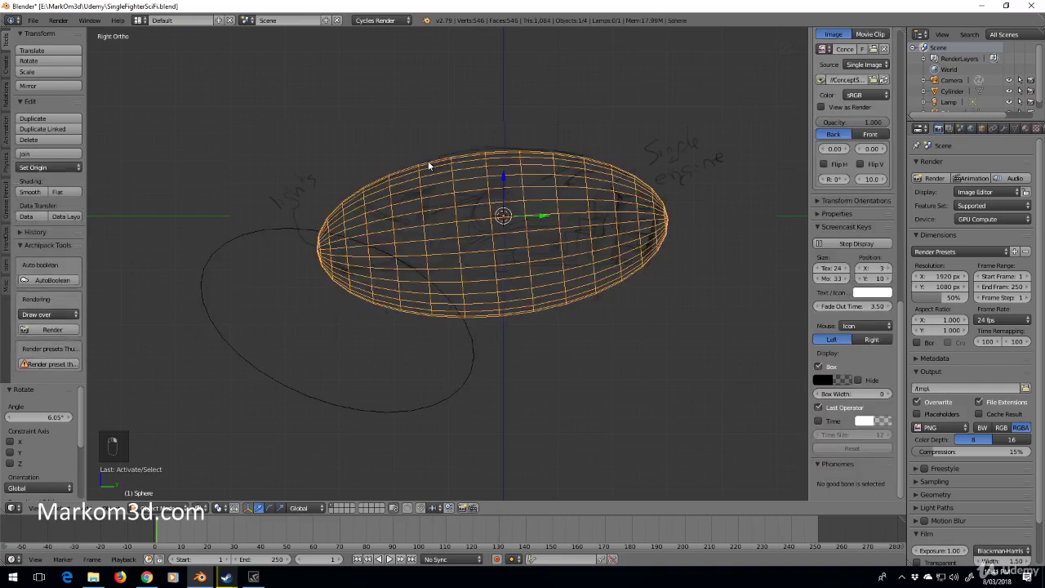
click(1004, 129)
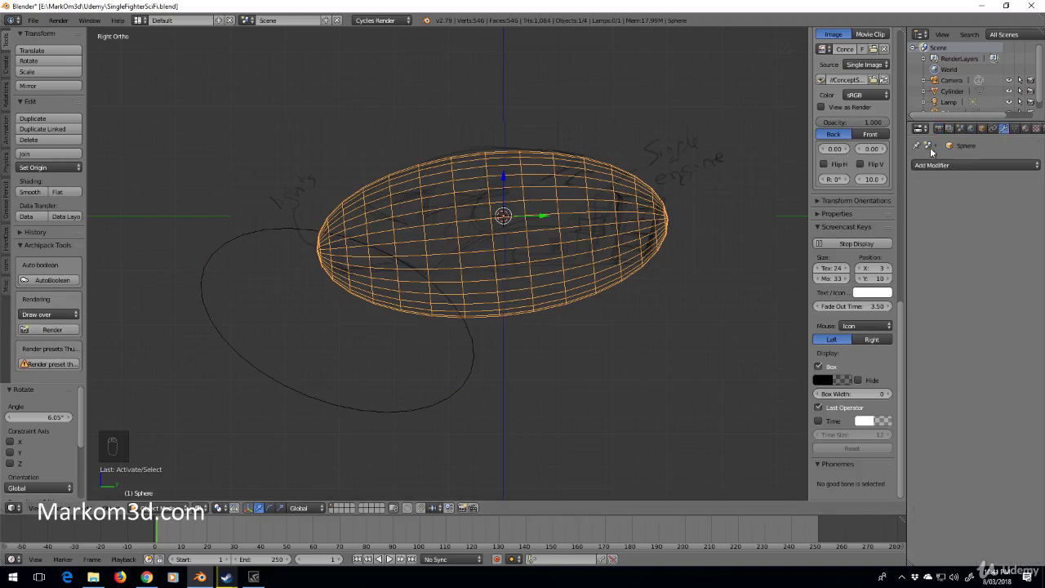
click(987, 163)
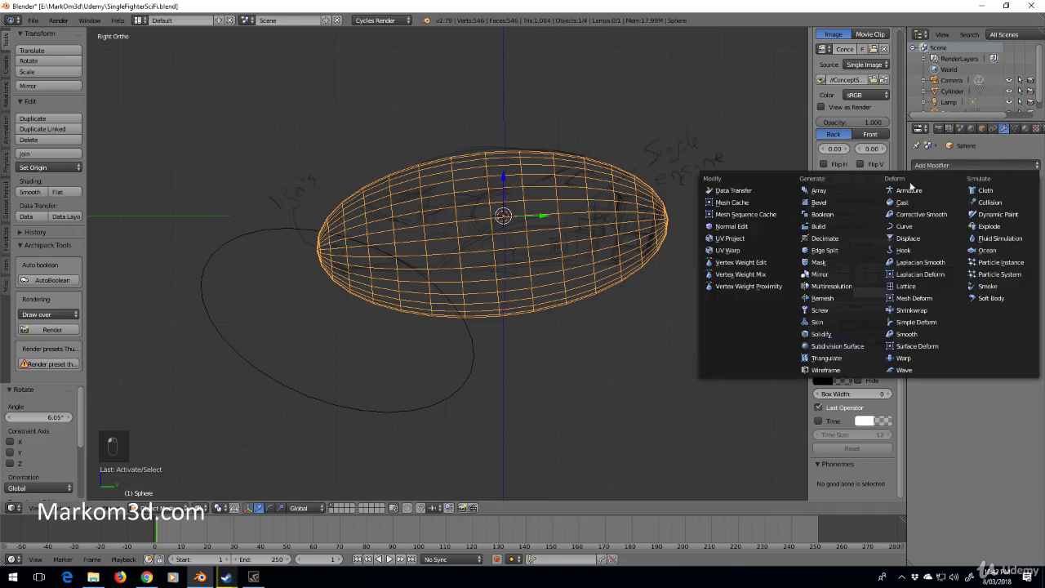
click(861, 215)
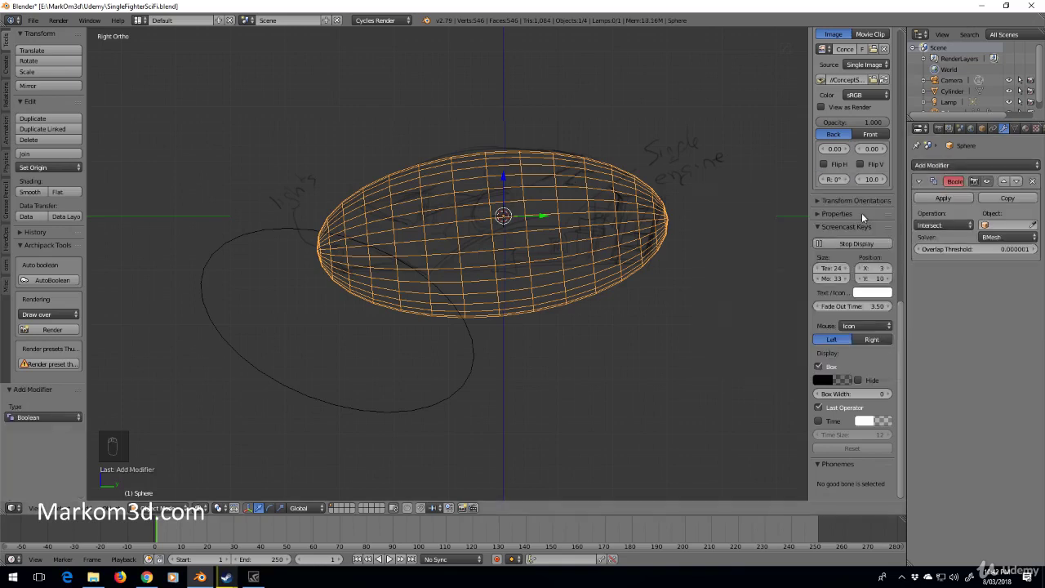
click(1032, 225)
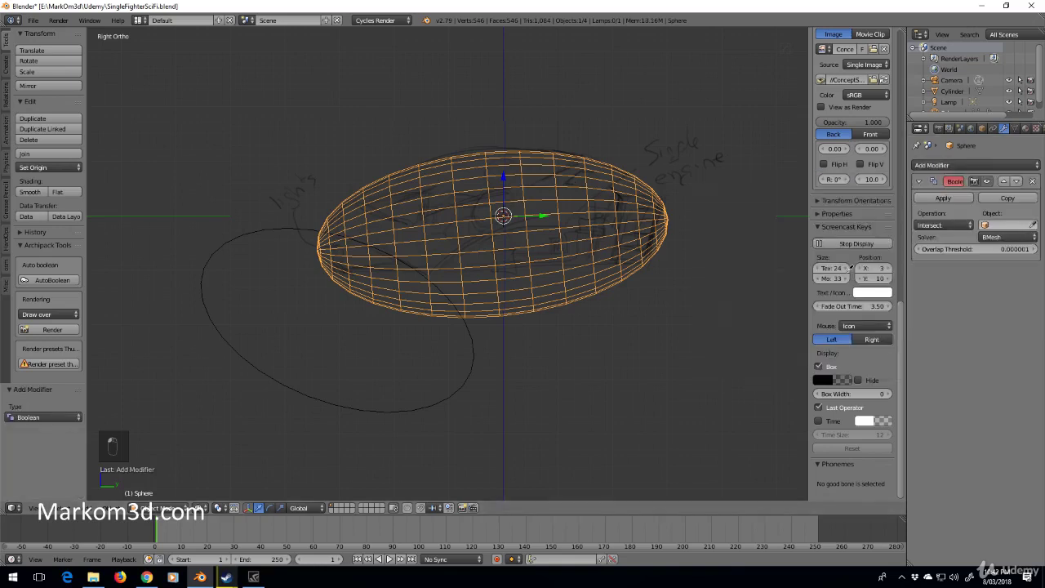
click(474, 366)
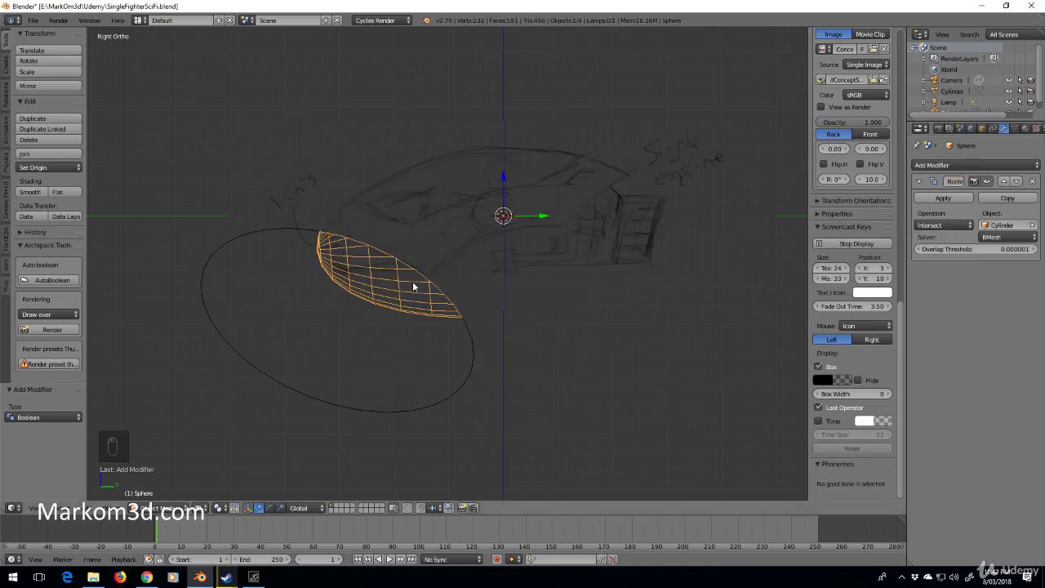
click(962, 224)
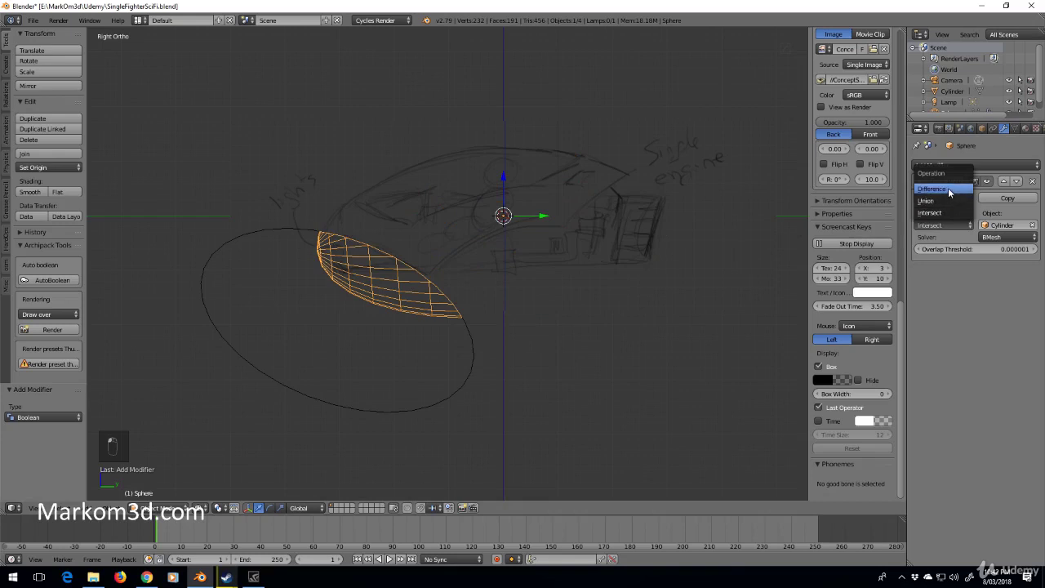
click(948, 188)
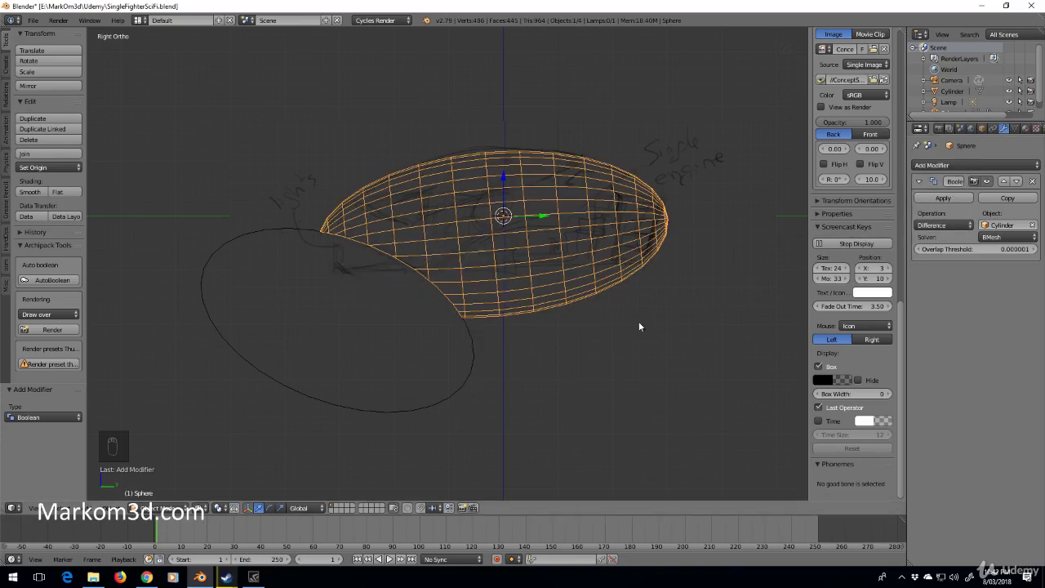
Duplicate the cutting cylinder and tilt the copy.
right_click(471, 374)
key(shift+d)
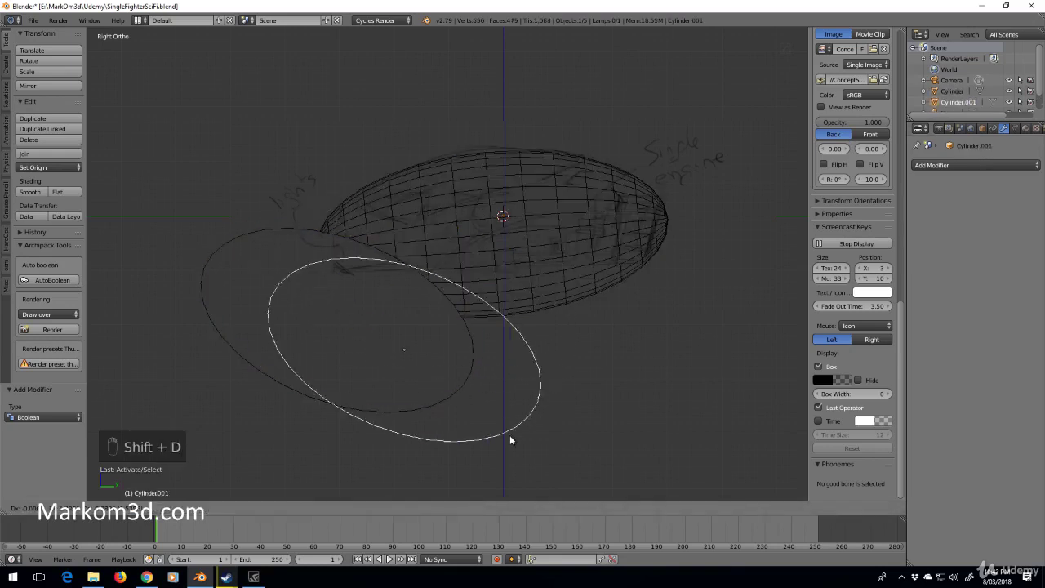
right_click(423, 436)
key(g)
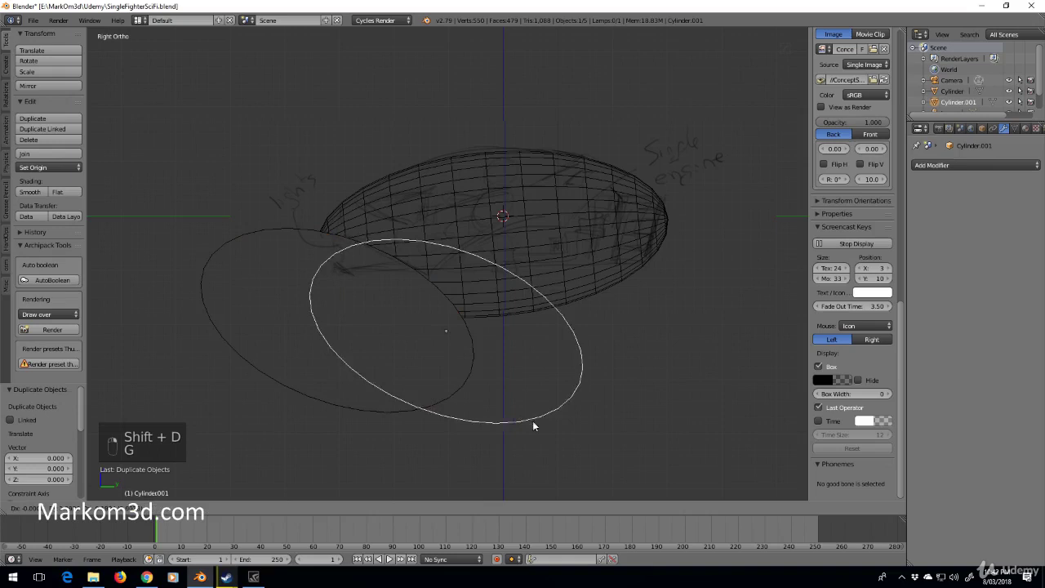
key(r)
click(671, 270)
Place the copy under the hull's belly, re-tilt it, and enlarge it slightly.
key(g)
key(r)
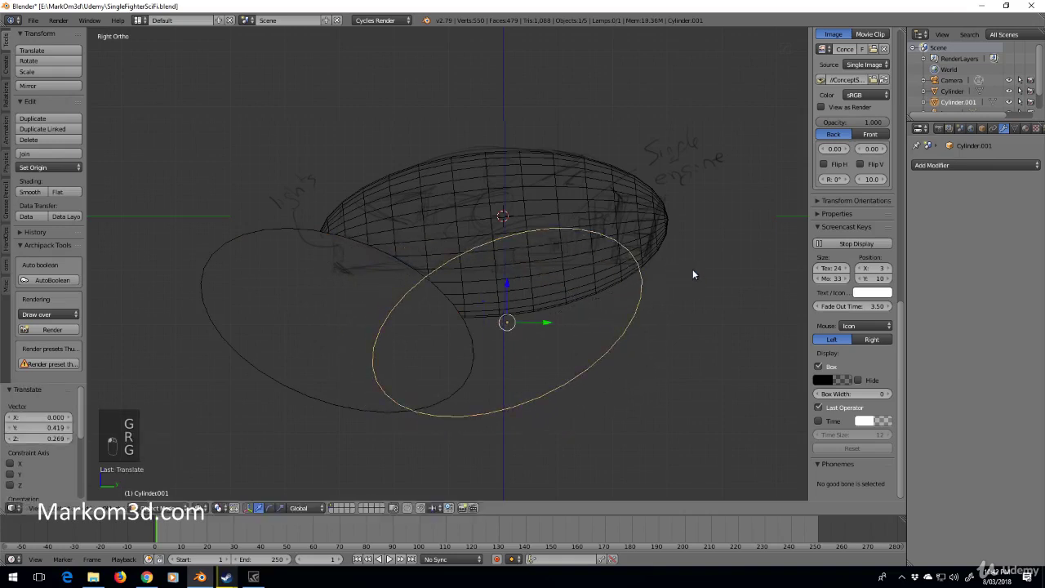
click(696, 254)
key(g)
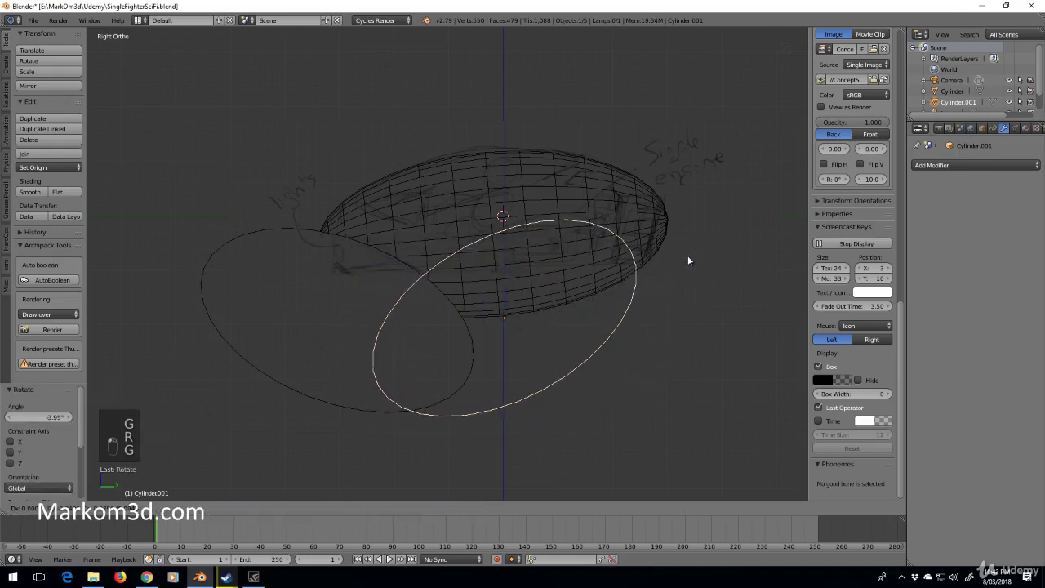
click(709, 255)
key(r)
click(711, 283)
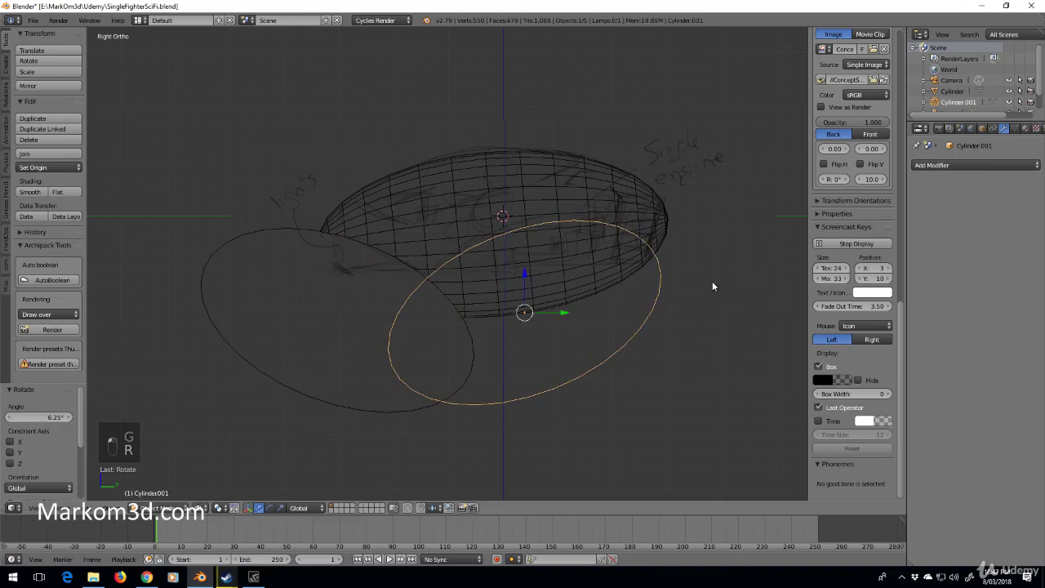
key(s)
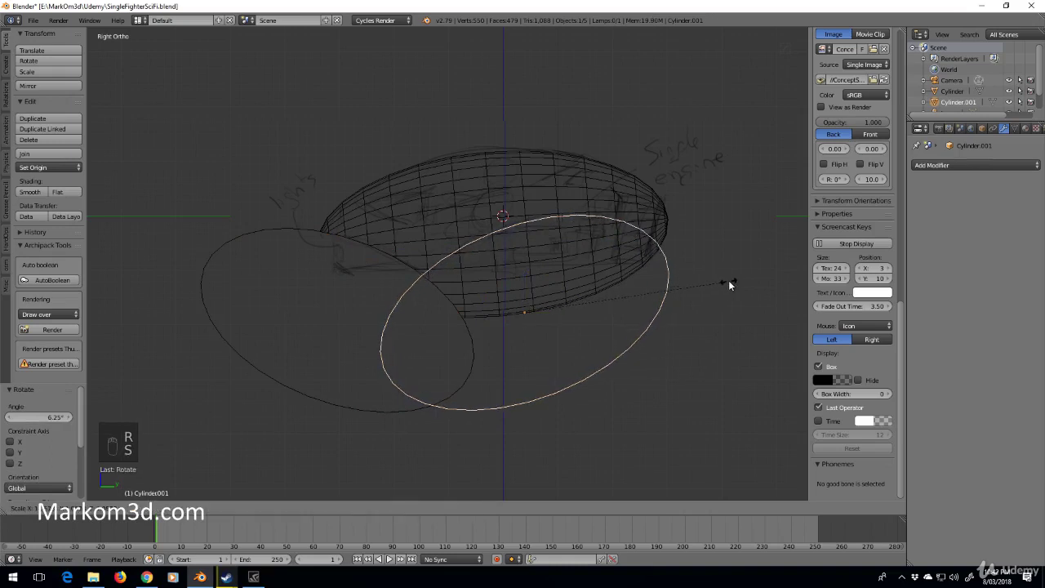
click(729, 280)
Add a second Boolean Difference to the hull using Cylinder.001.
right_click(684, 189)
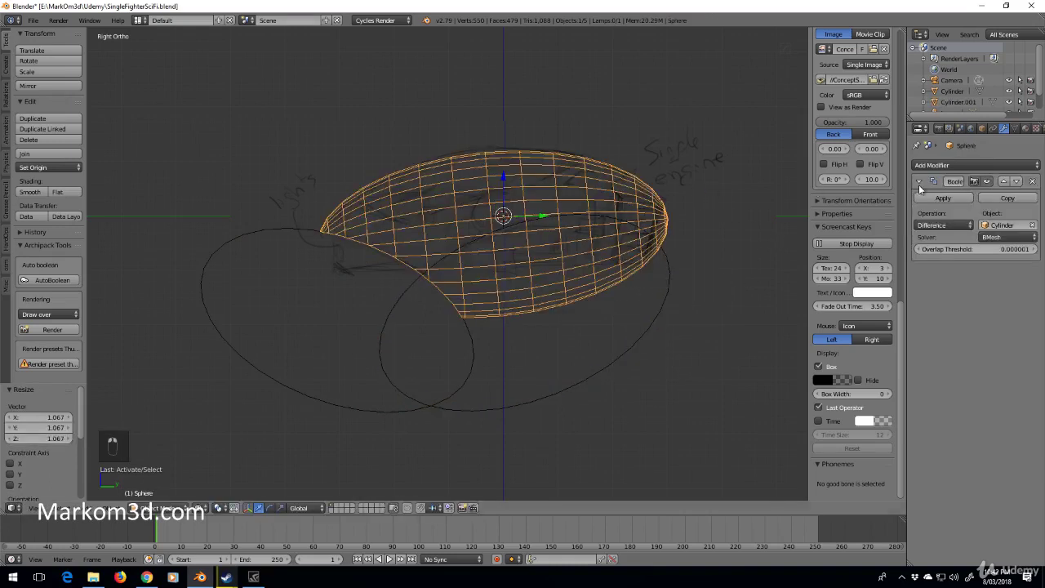
click(977, 165)
click(849, 214)
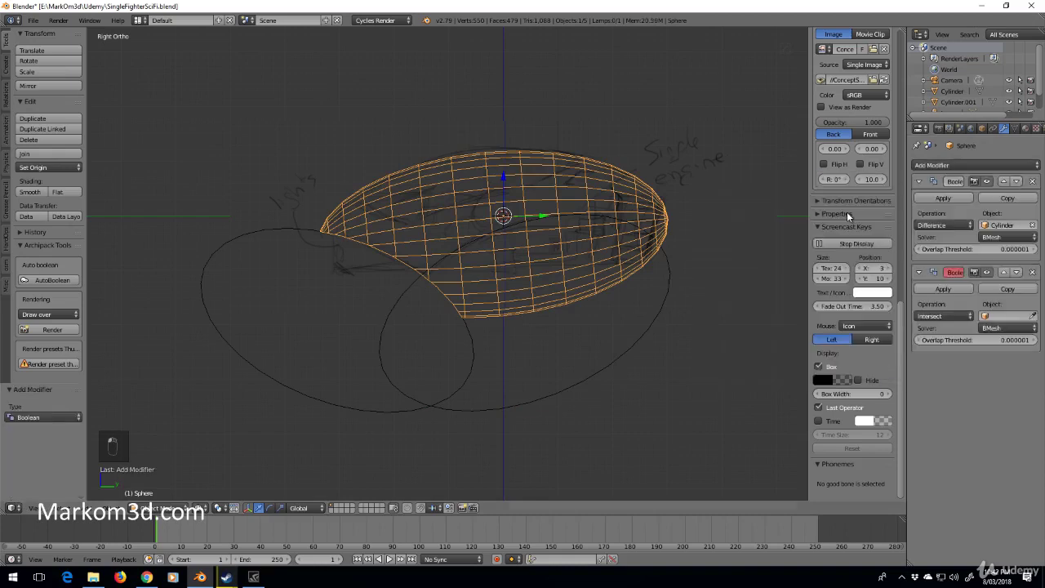
click(1033, 315)
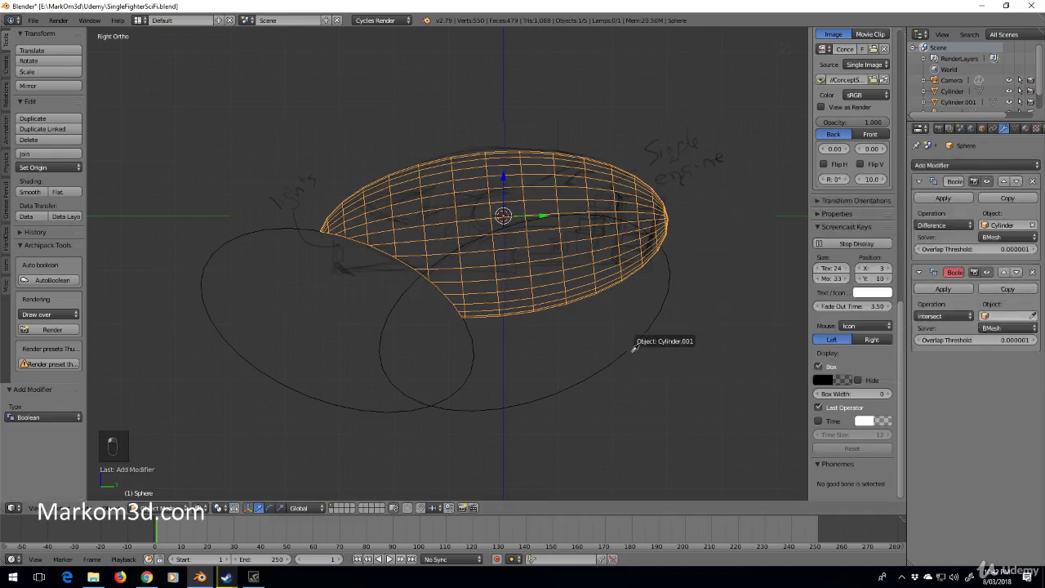
click(629, 349)
click(947, 316)
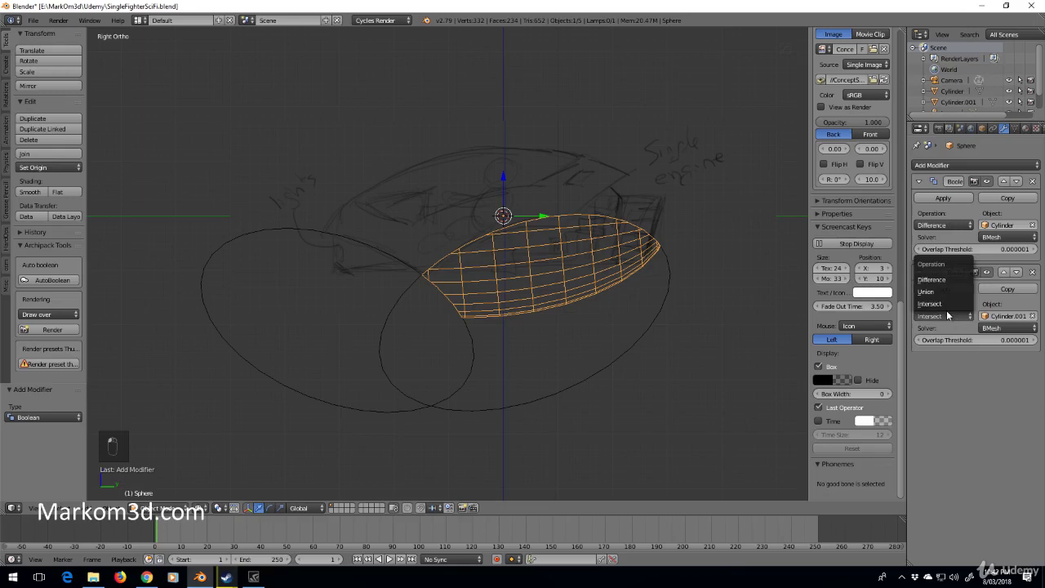
click(936, 276)
scroll(691, 205, up, 1)
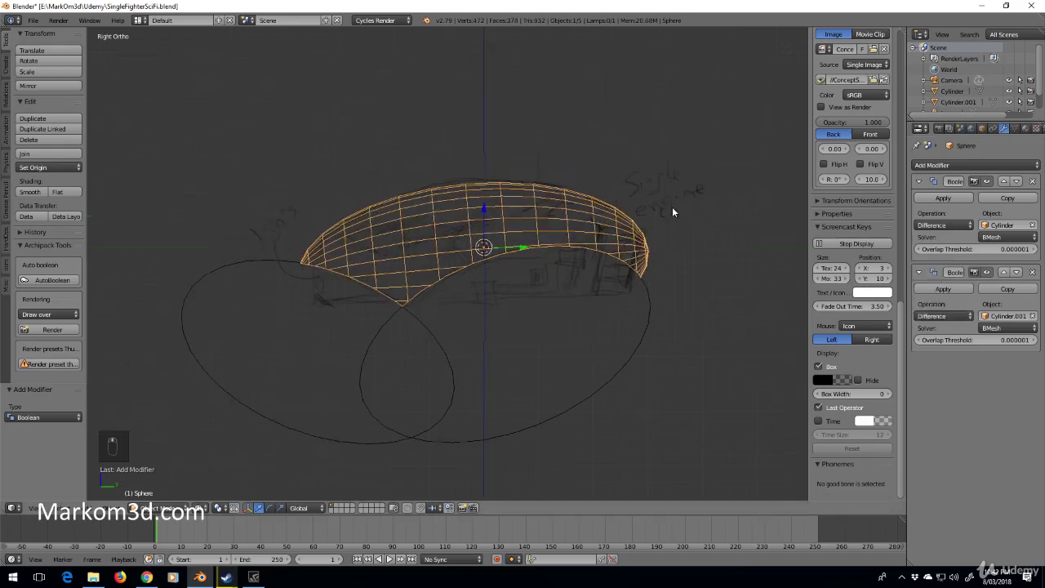
Duplicate Cylinder.001 into a third cutter, Cylinder.002, and place it at the hull's rear.
right_click(623, 358)
scroll(667, 296, up, 2)
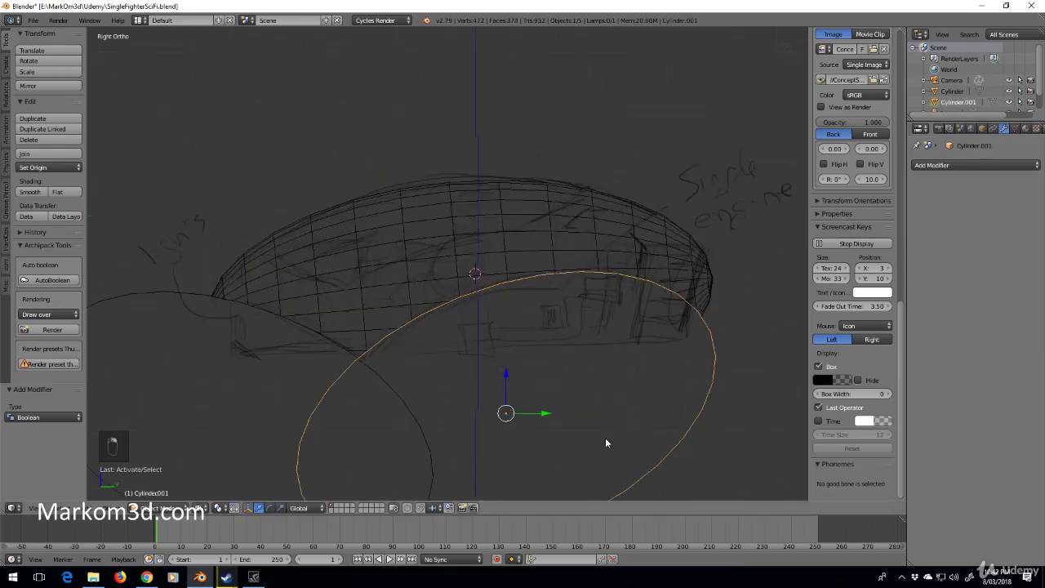
key(shift+d)
key(e)
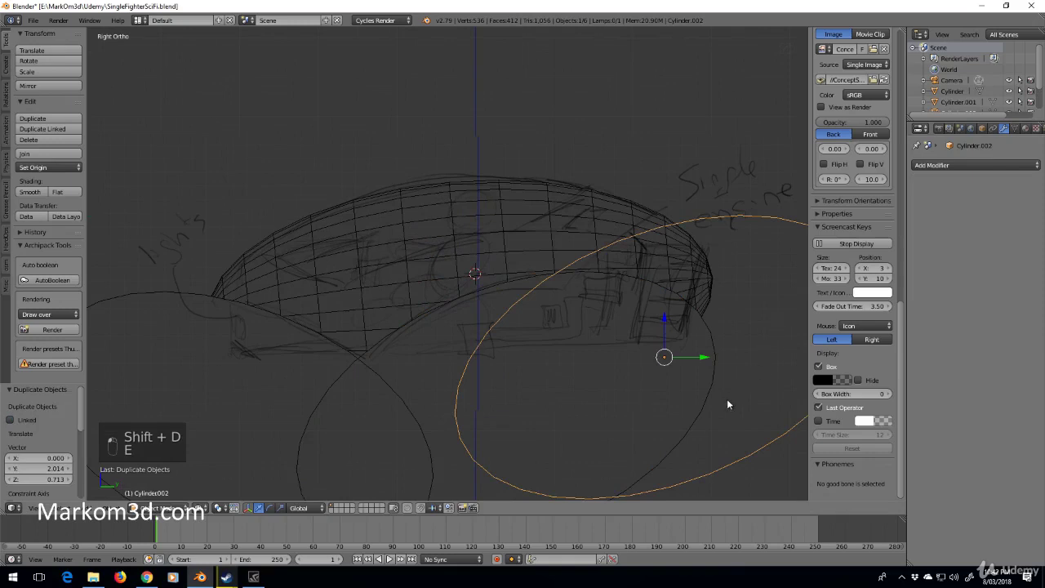
key(r)
key(g)
click(778, 376)
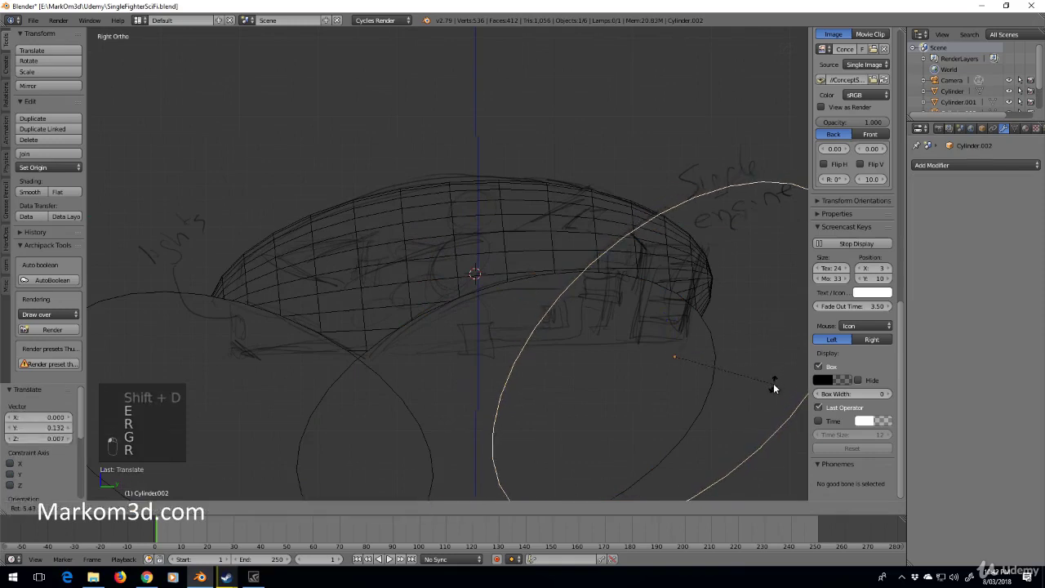
click(774, 386)
key(g)
click(771, 377)
shift+middle_drag(663, 389, 748, 294)
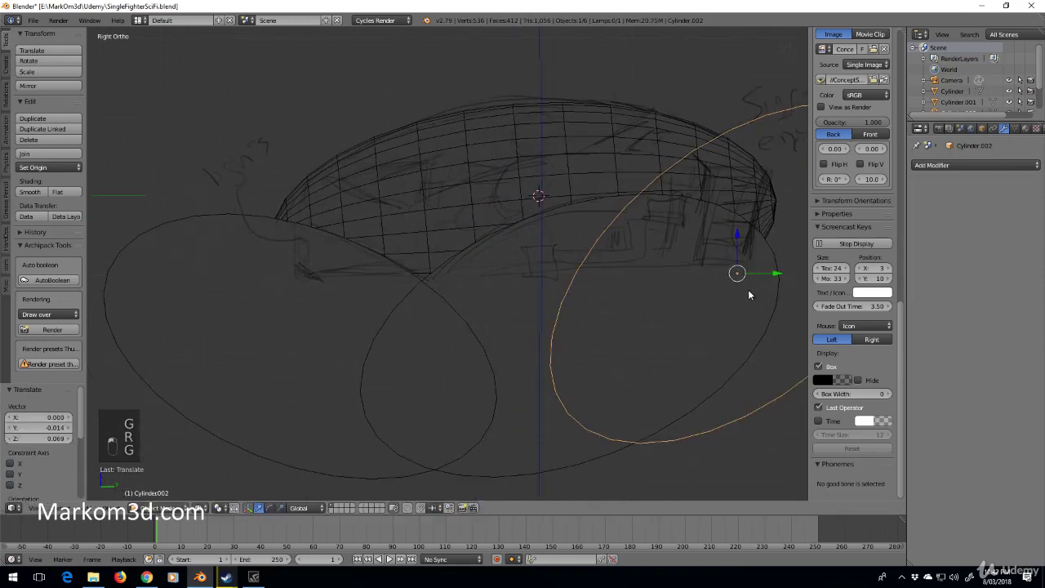
shift+middle_drag(823, 225, 884, 230)
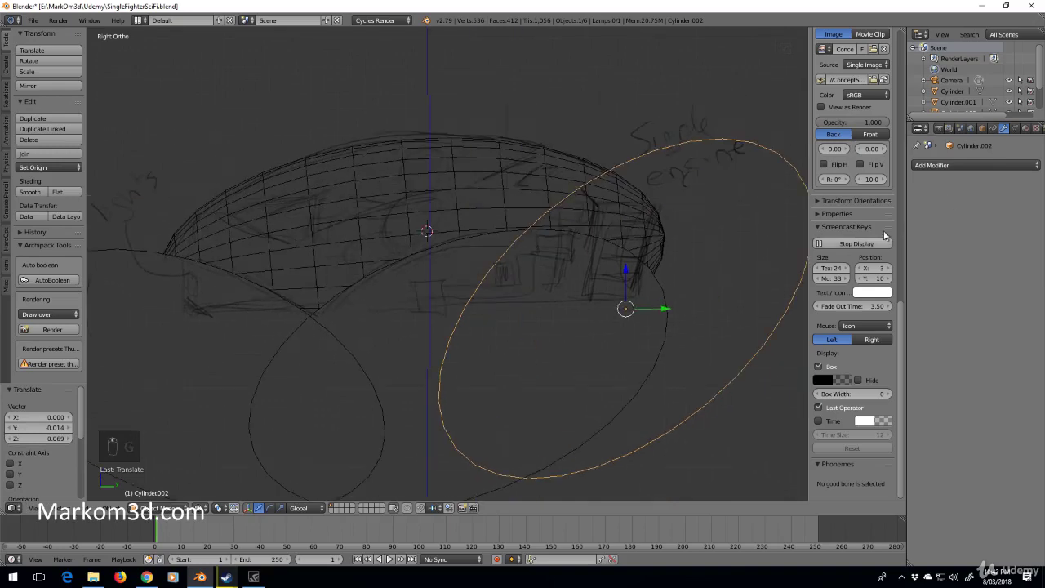
Add a third Boolean Difference to the hull using Cylinder.002.
right_click(557, 150)
click(971, 163)
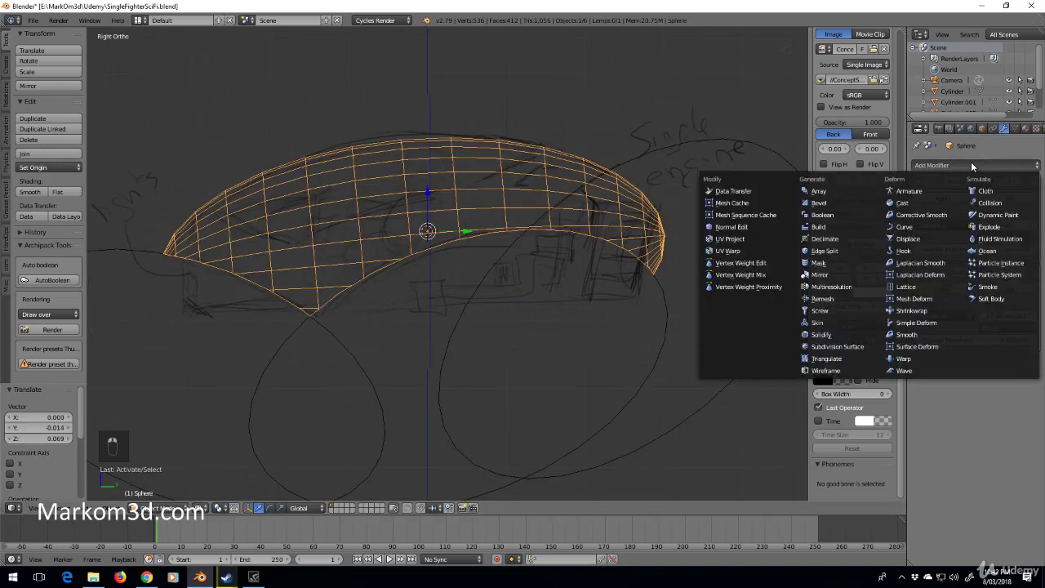
click(831, 214)
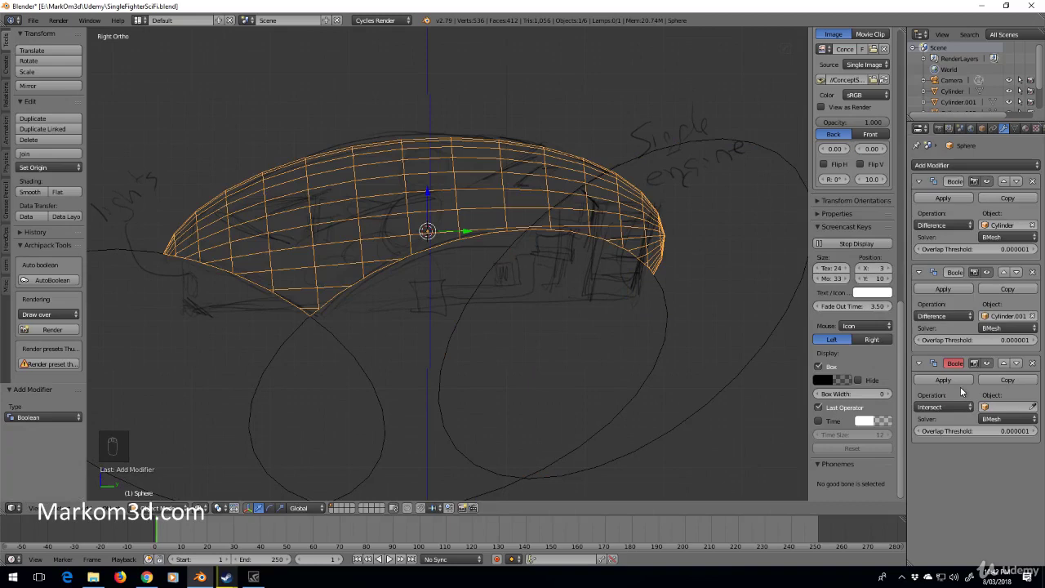
click(1033, 406)
click(714, 381)
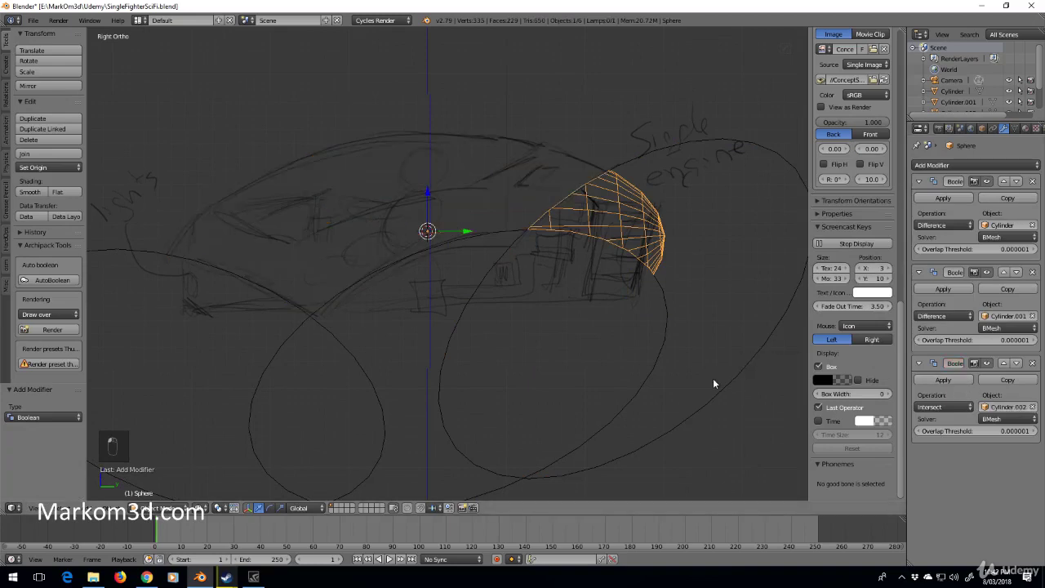
click(945, 406)
click(939, 369)
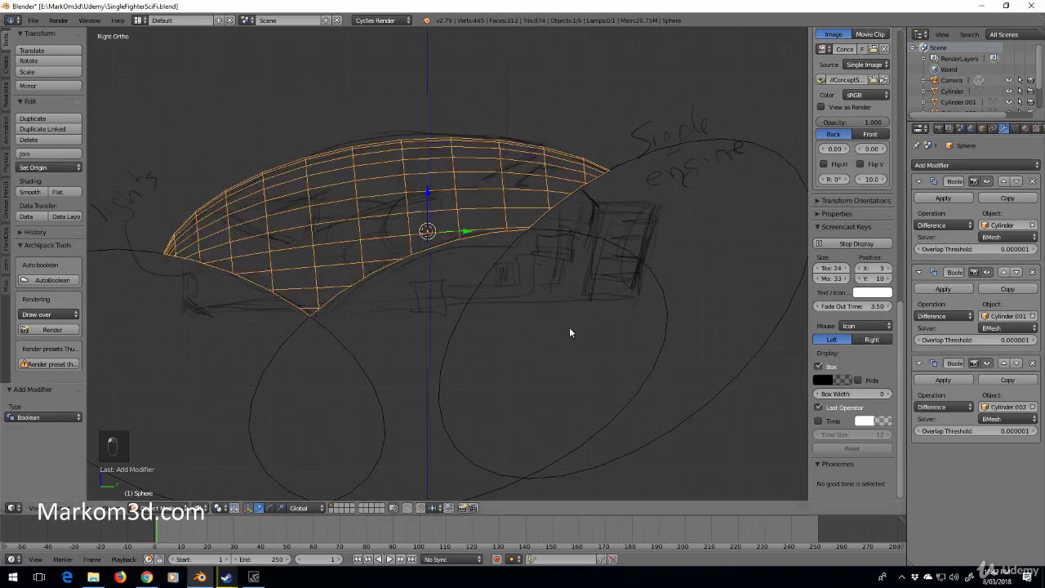
mouse_move(570, 329)
middle_down()
mouse_move(633, 375)
mouse_move(507, 373)
mouse_move(498, 358)
middle_up()
Return to the Right side view and toggle the hull in and out of Edit Mode.
scroll(494, 351, up, 3)
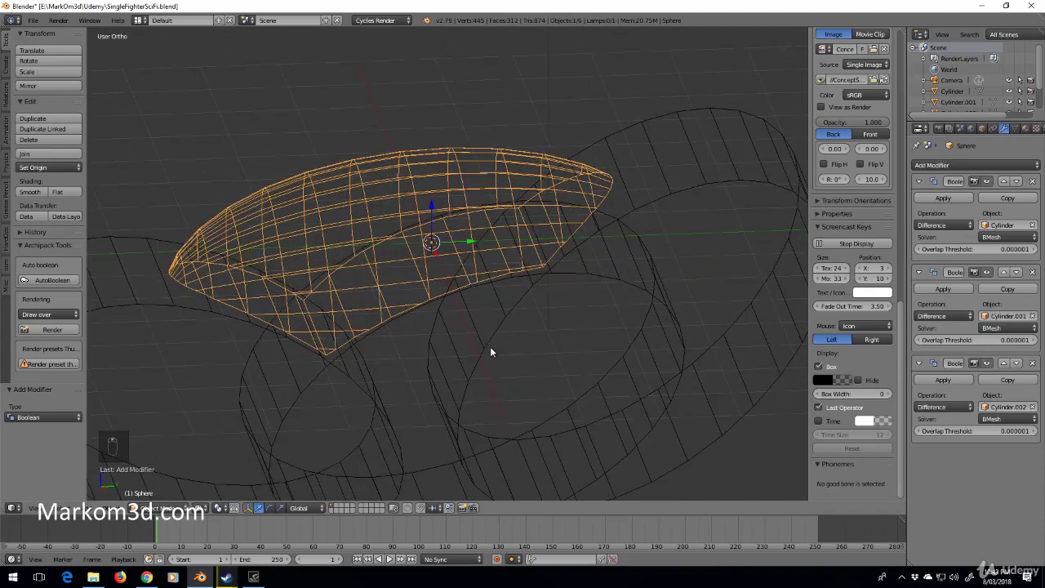
key(KP_3)
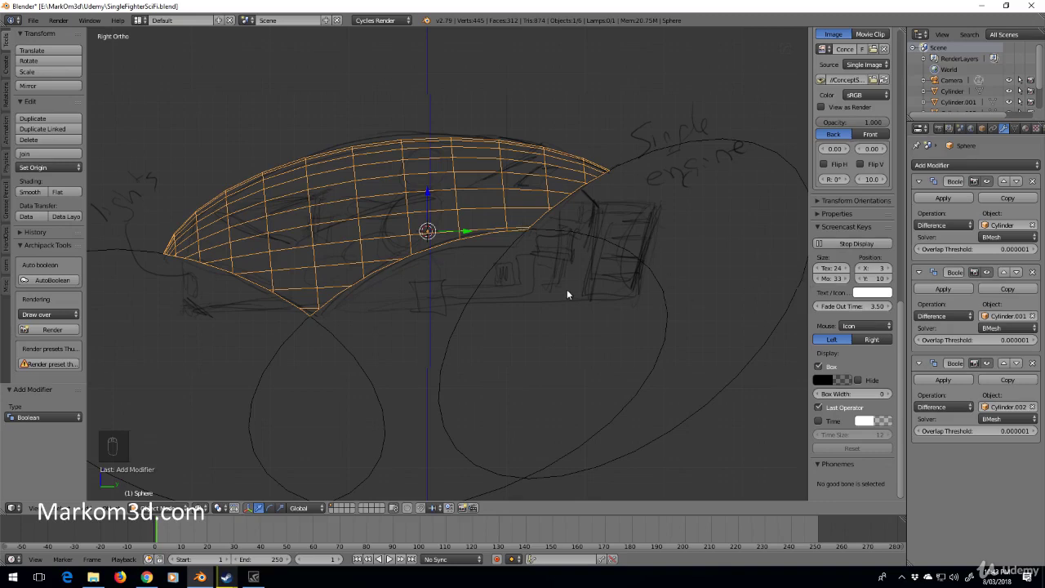
key(Tab)
key(Tab)
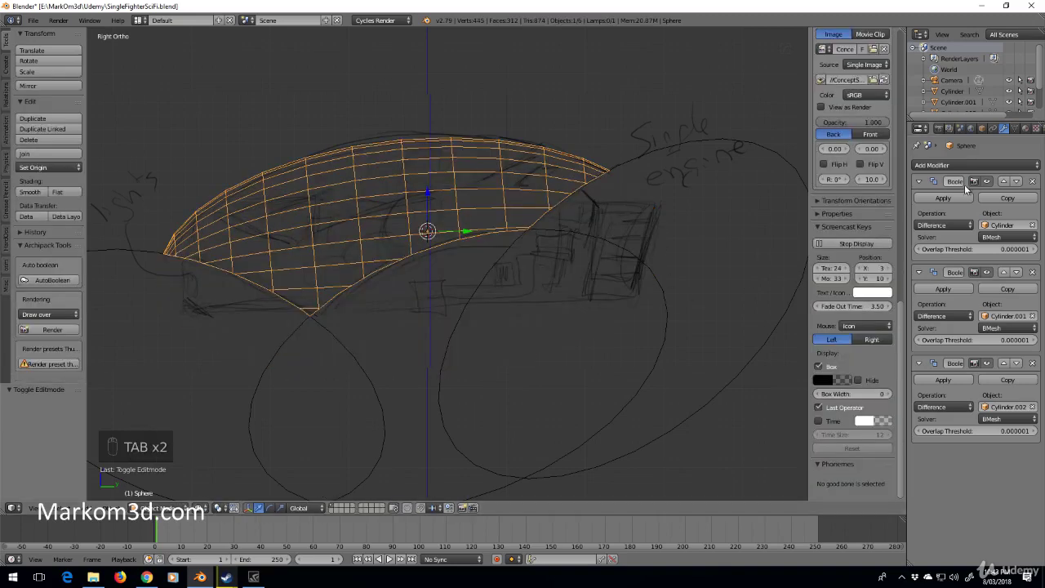
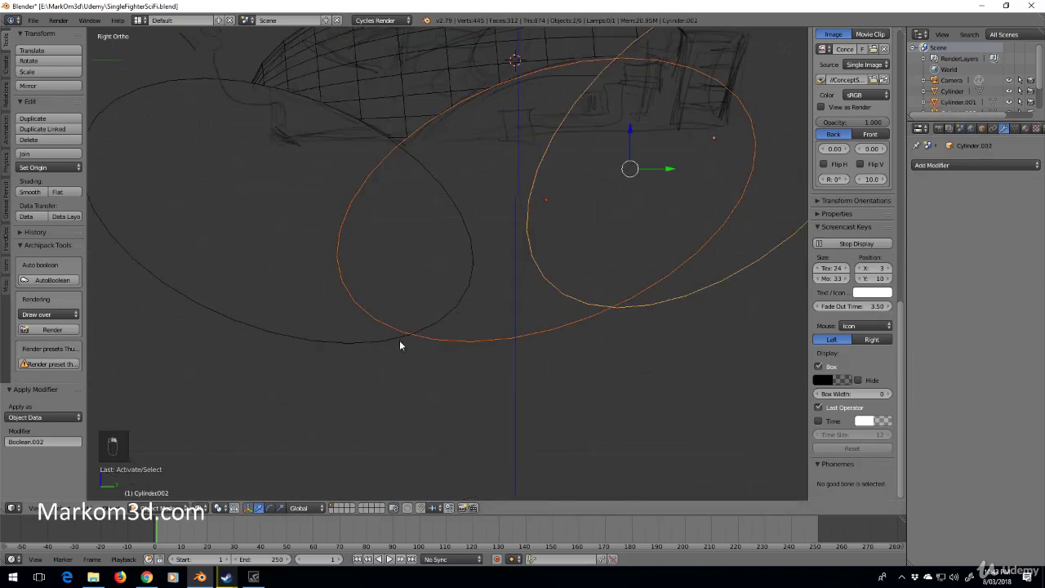
Delete the three boolean cutter cylinders, leaving only the curved canopy hull in view.
shift+right_click(374, 337)
key(Delete)
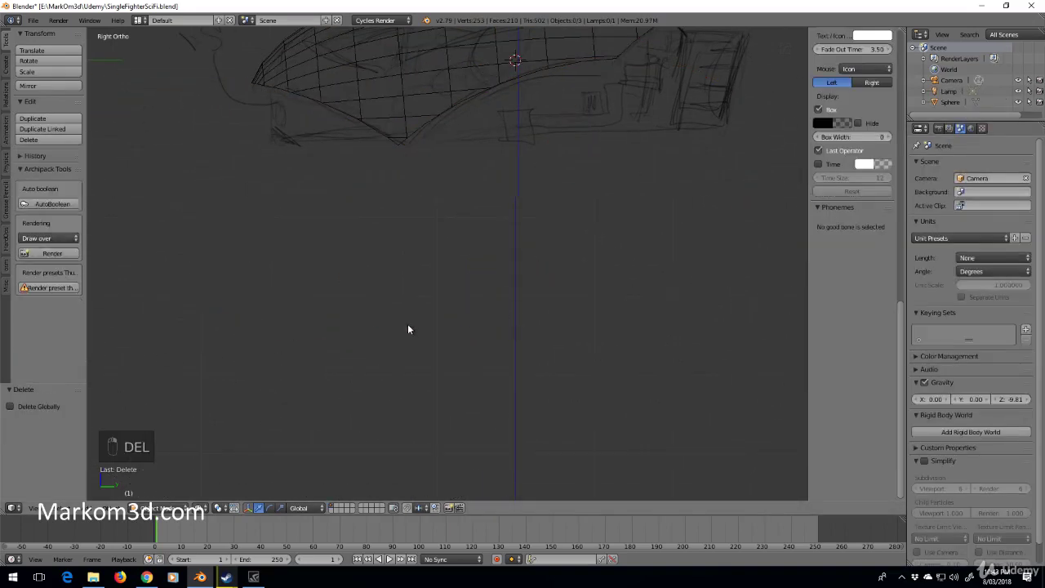
shift+middle_drag(534, 173, 501, 288)
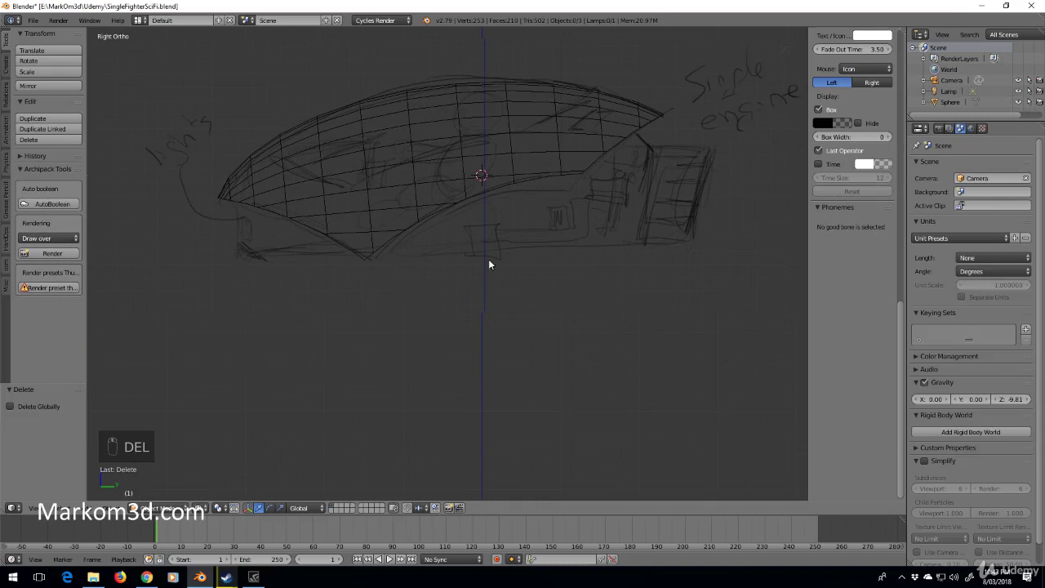